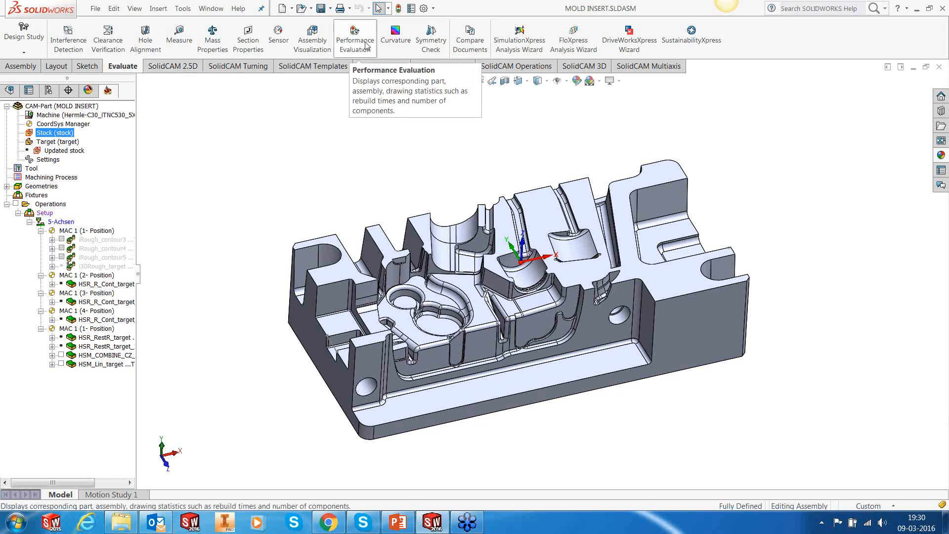
# Step: Edit the mold insert part in context, run a draft analysis with its top face as pull direction, and return to the assembly
pyautogui.click(621, 204)
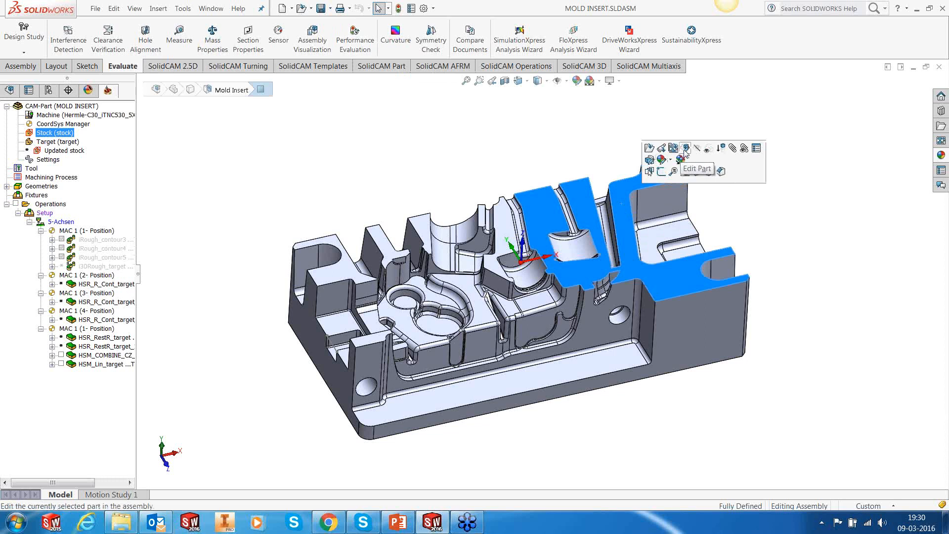
pyautogui.click(685, 149)
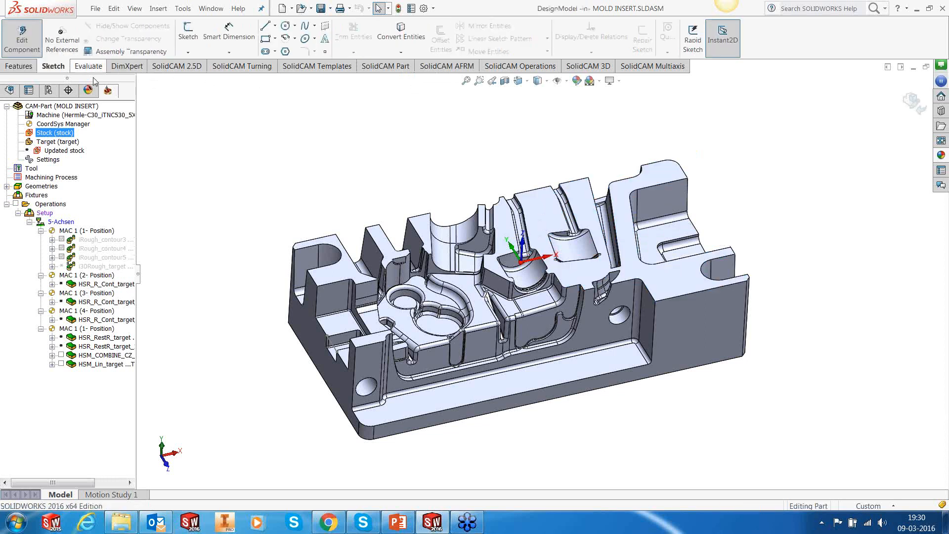
pyautogui.click(88, 65)
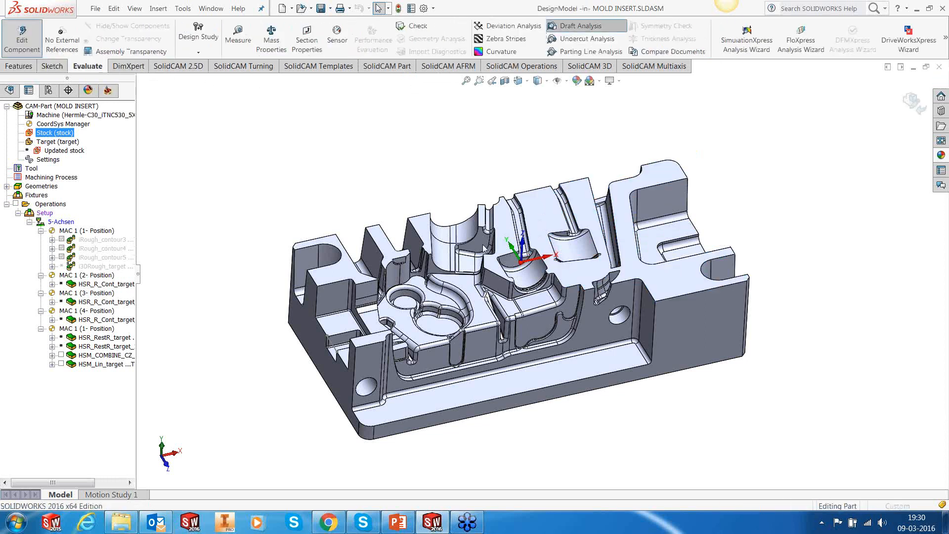
pyautogui.click(578, 26)
pyautogui.click(680, 285)
pyautogui.moveTo(732, 396); pyautogui.dragTo(742, 398, button='middle')
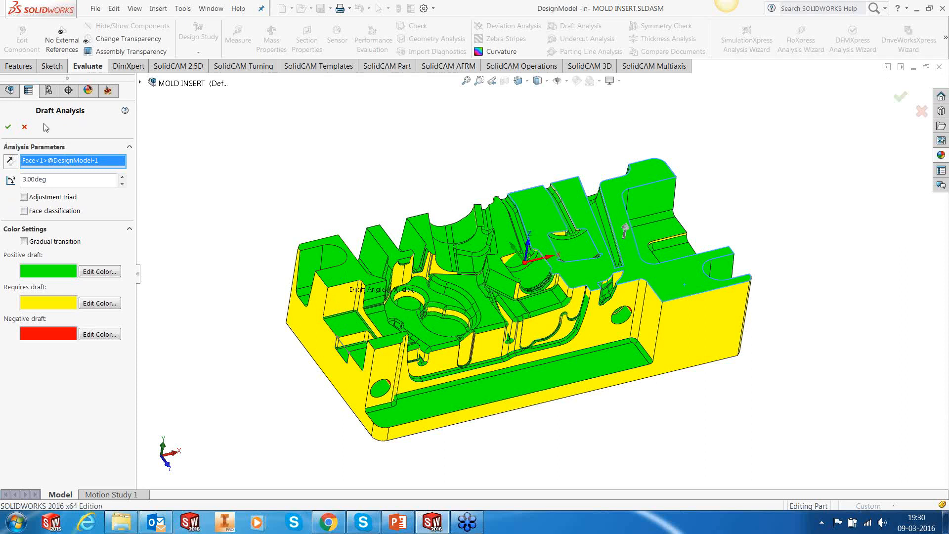
pyautogui.click(9, 127)
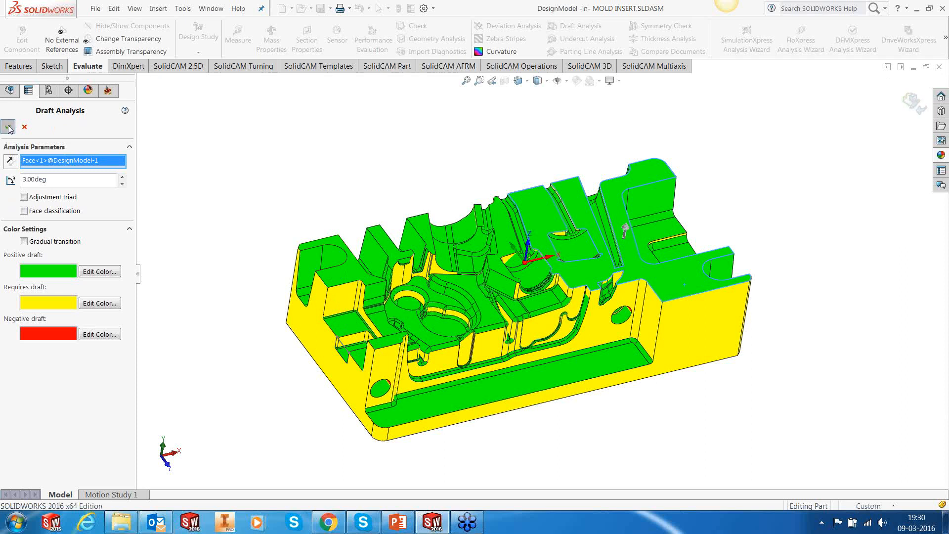
pyautogui.click(912, 107)
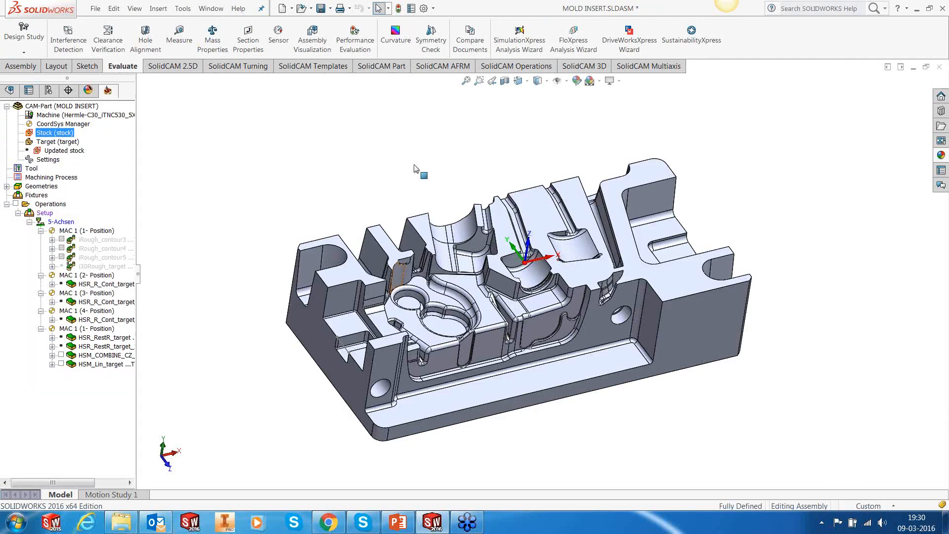
# Step: Add a 2D iMachining operation after the suppressed i3DRough operation, using contour3 as its geometry
pyautogui.rightClick(99, 266)
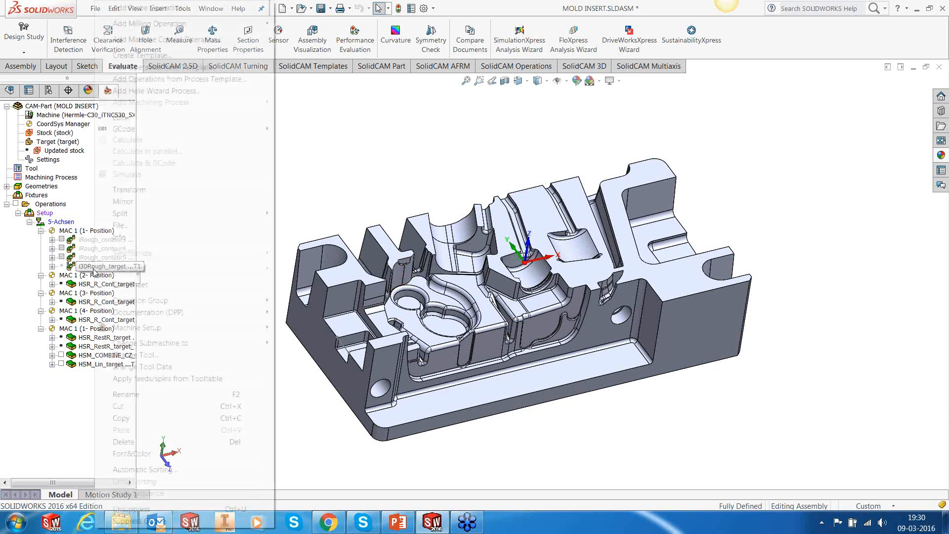
pyautogui.moveTo(142, 26)
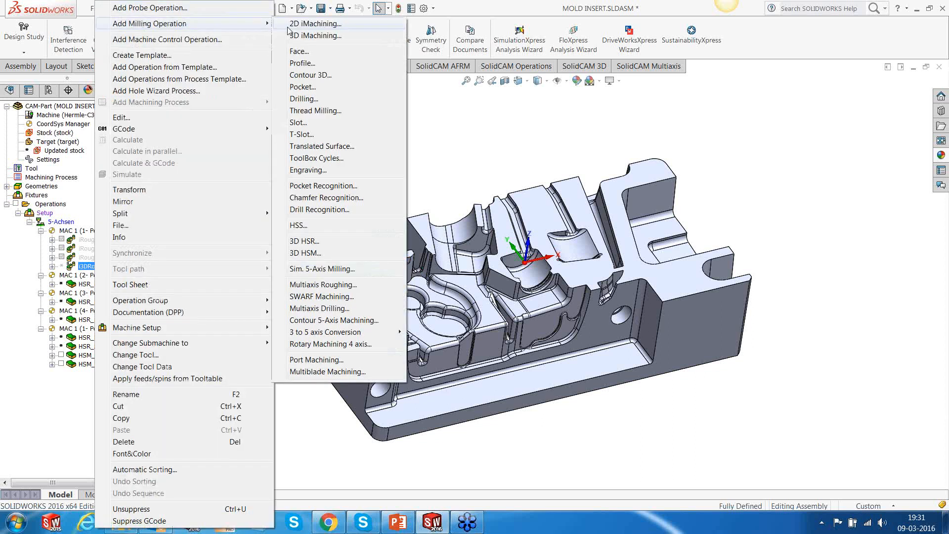
pyautogui.click(286, 32)
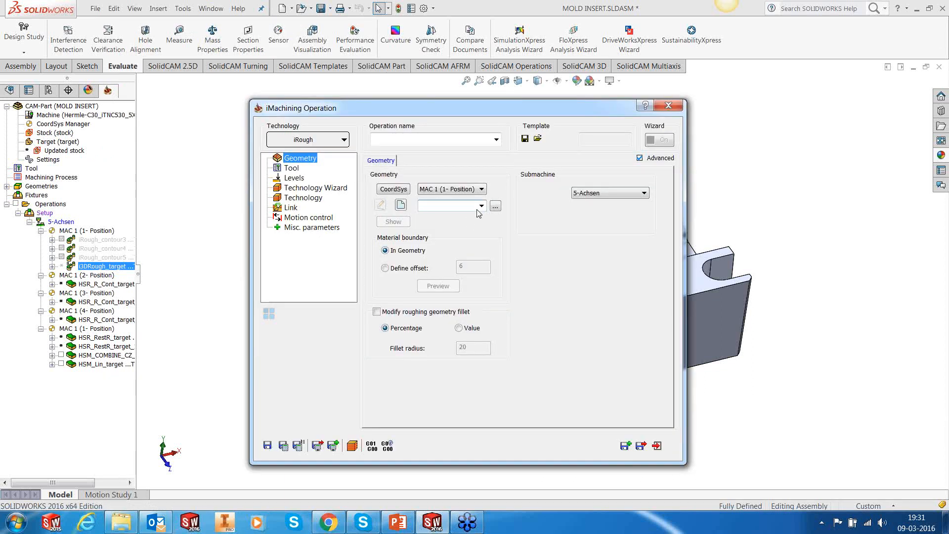
pyautogui.click(495, 206)
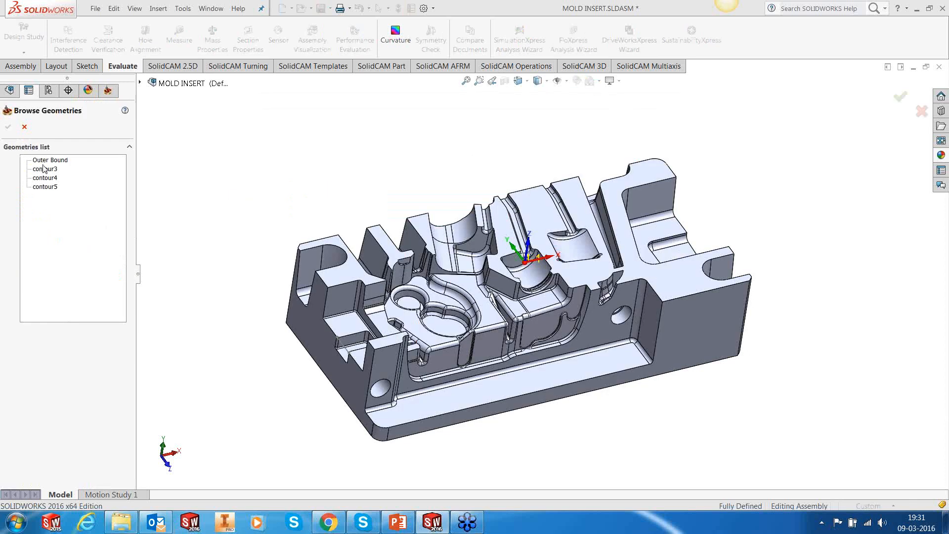
pyautogui.click(45, 169)
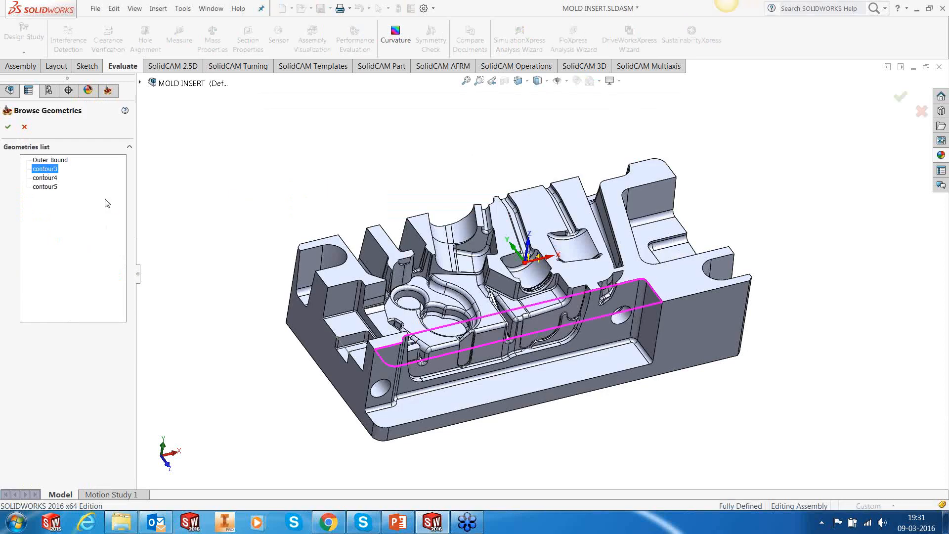
pyautogui.moveTo(680, 271)
pyautogui.mouseDown(button='middle')
pyautogui.moveTo(692, 382)
pyautogui.moveTo(678, 278)
pyautogui.mouseUp(button='middle')
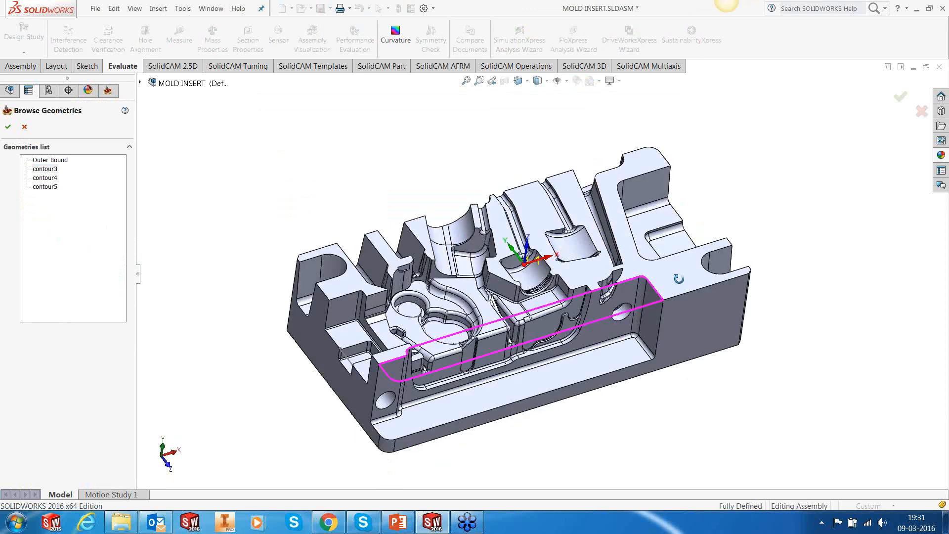
pyautogui.click(24, 127)
# Step: Open the tool selection for the operation and collapse its window to uncover the model
pyautogui.click(291, 168)
pyautogui.click(435, 326)
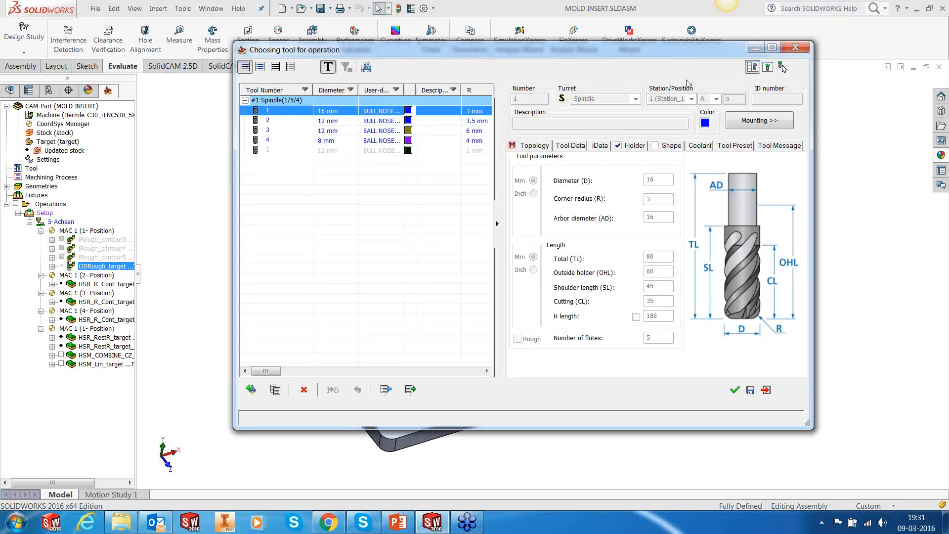
pyautogui.doubleClick(682, 54)
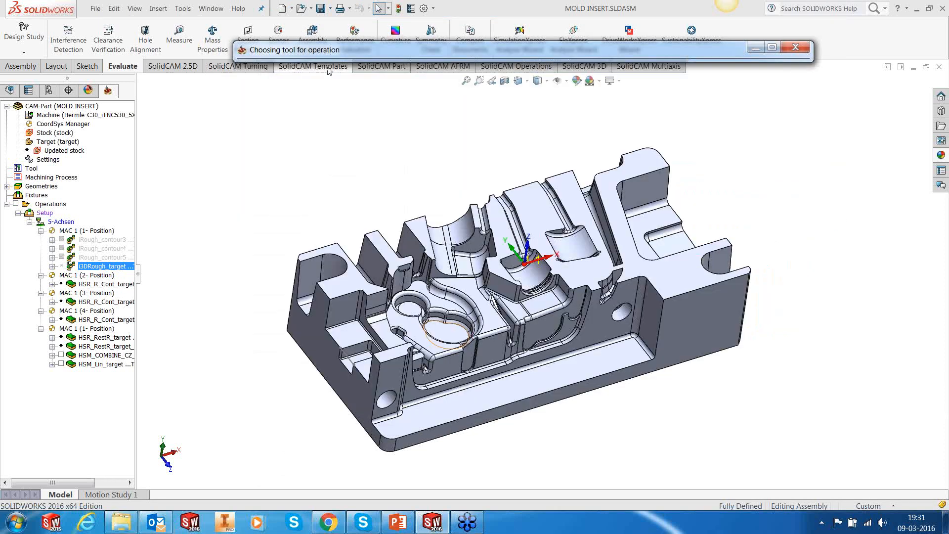
pyautogui.moveTo(348, 50); pyautogui.dragTo(331, 88)
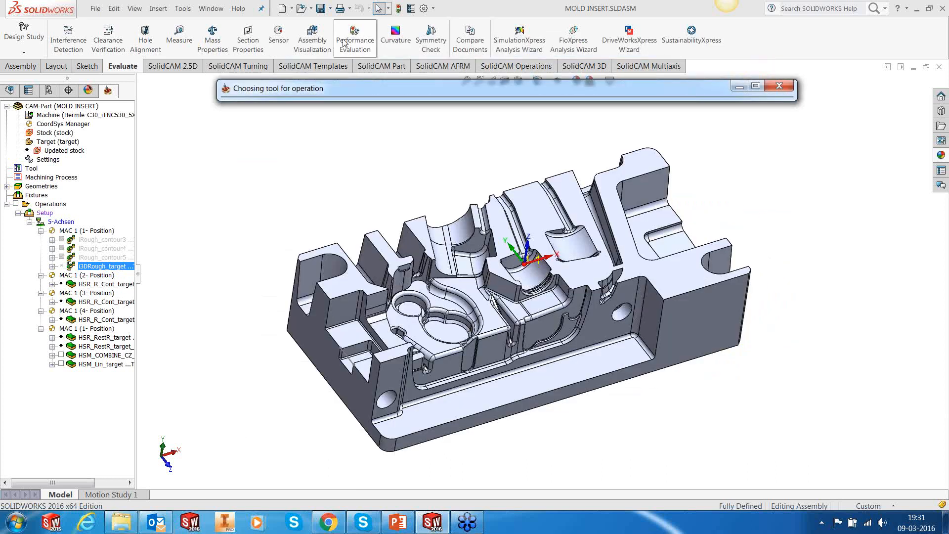
# Step: Display surface curvature on the mold insert, examine the corner radii around the open pocket, and switch the curvature display off
pyautogui.click(404, 43)
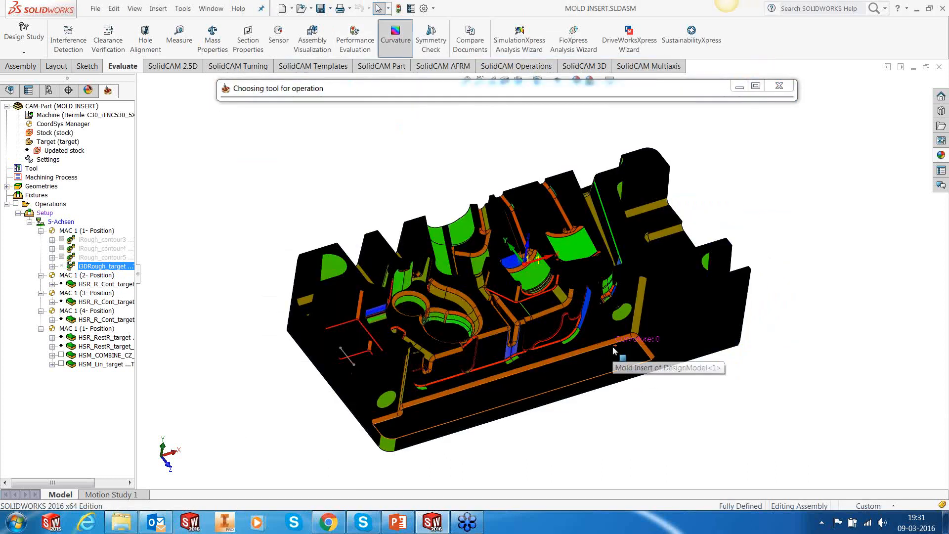
pyautogui.scroll(-2, 612, 345)
pyautogui.scroll(-2, 612, 350)
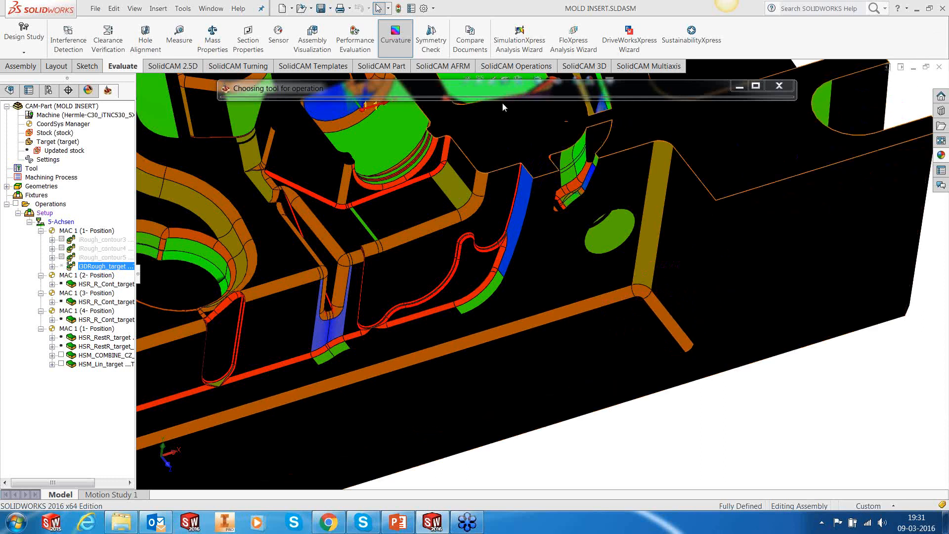
pyautogui.click(395, 40)
pyautogui.scroll(1, 806, 393)
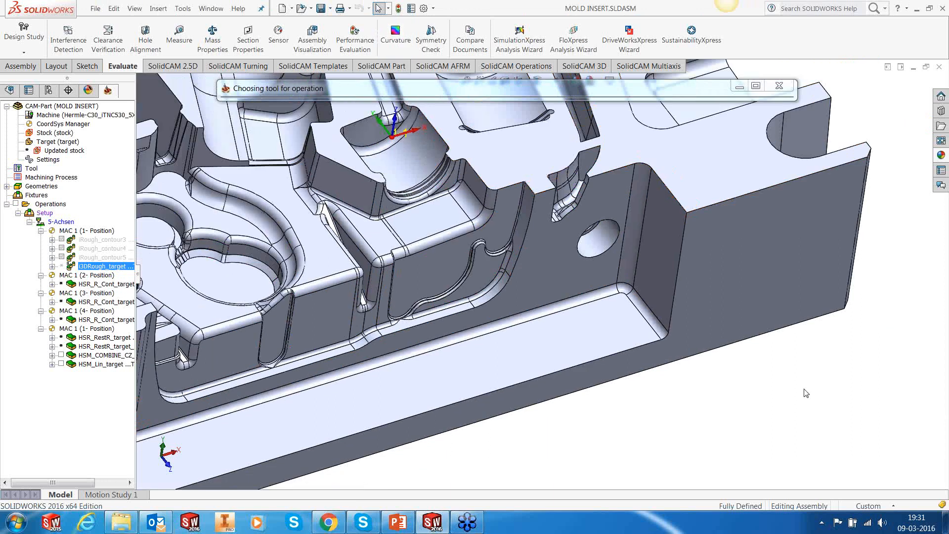
pyautogui.scroll(1, 805, 393)
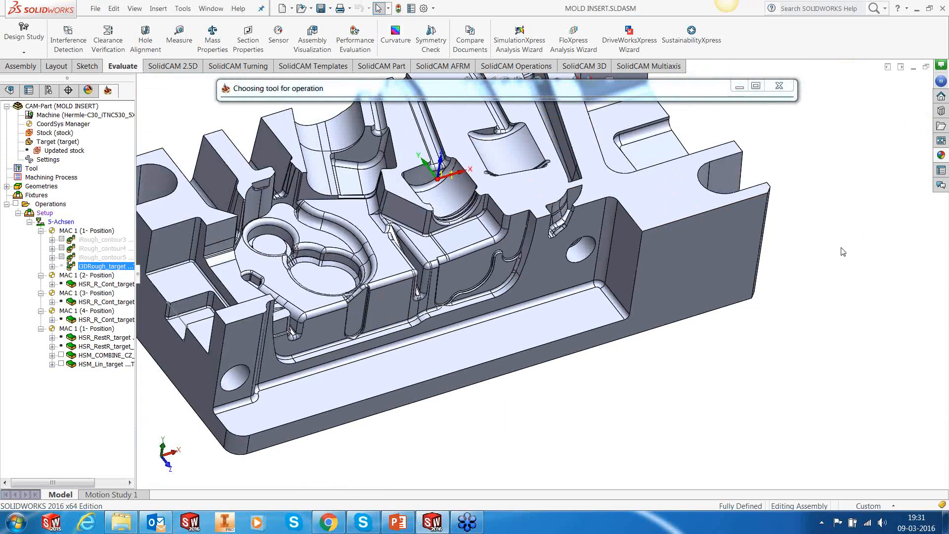
pyautogui.scroll(1, 667, 148)
# Step: Assign tool 1, the 16 mm bull nose mill with 3 mm corner radius, to the operation
pyautogui.click(624, 92)
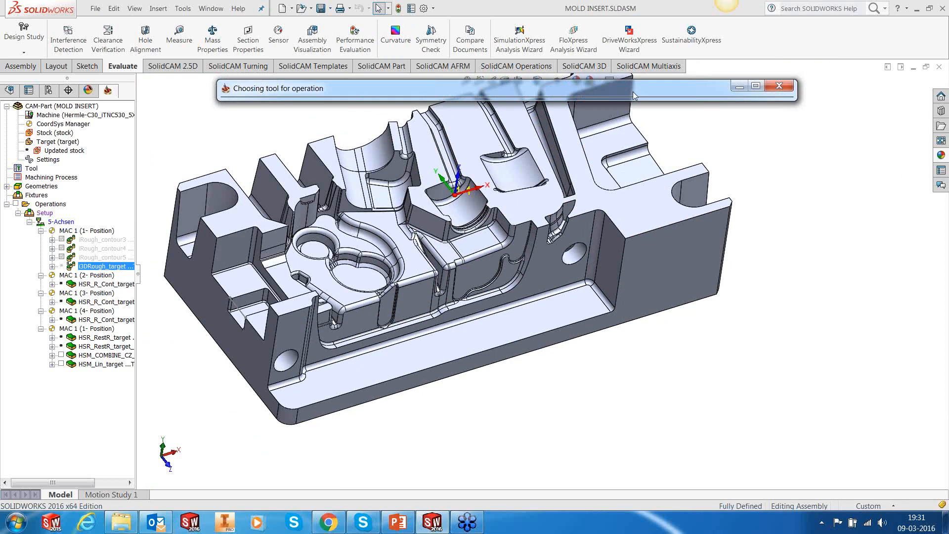
pyautogui.click(943, 52)
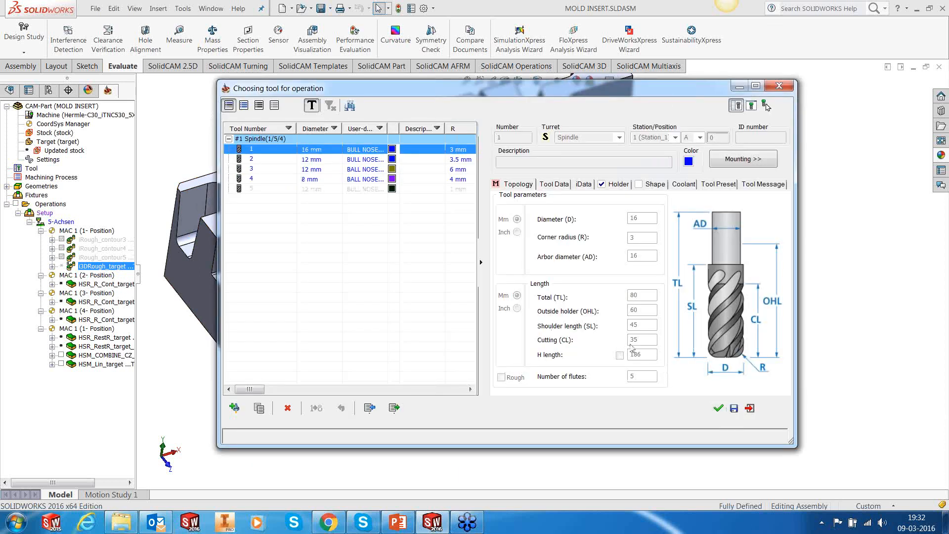
pyautogui.click(718, 408)
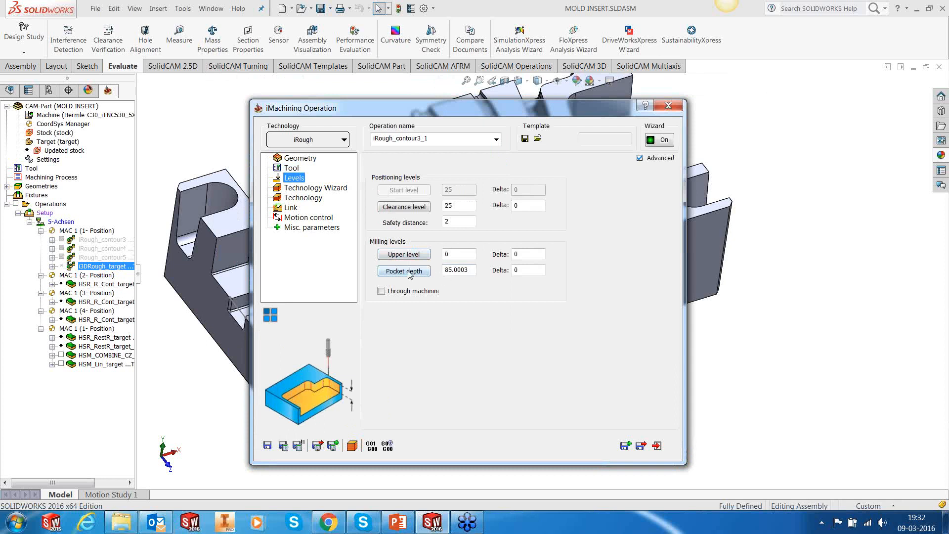
# Step: Set the operation's pocket depth to 55 and its safety distance to 5
pyautogui.click(408, 273)
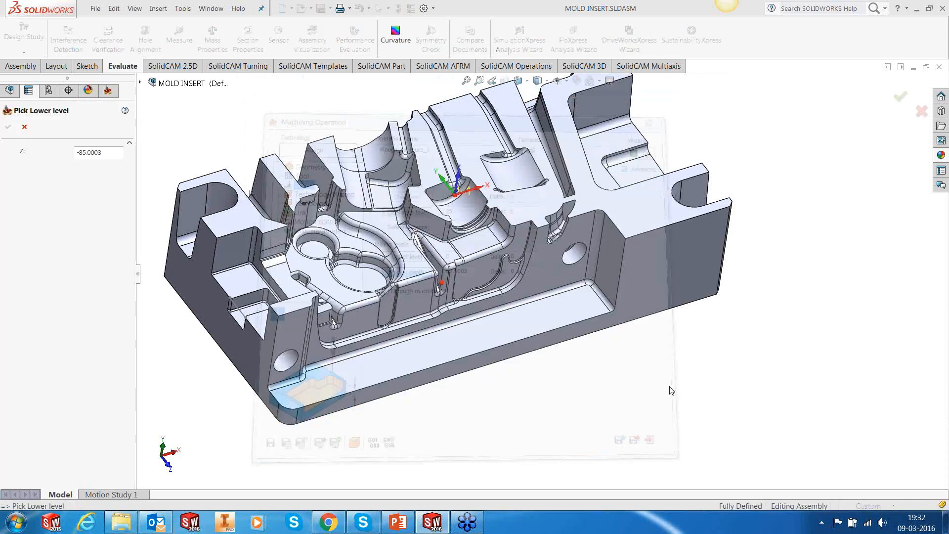
pyautogui.click(558, 316)
pyautogui.click(24, 128)
pyautogui.doubleClick(474, 270)
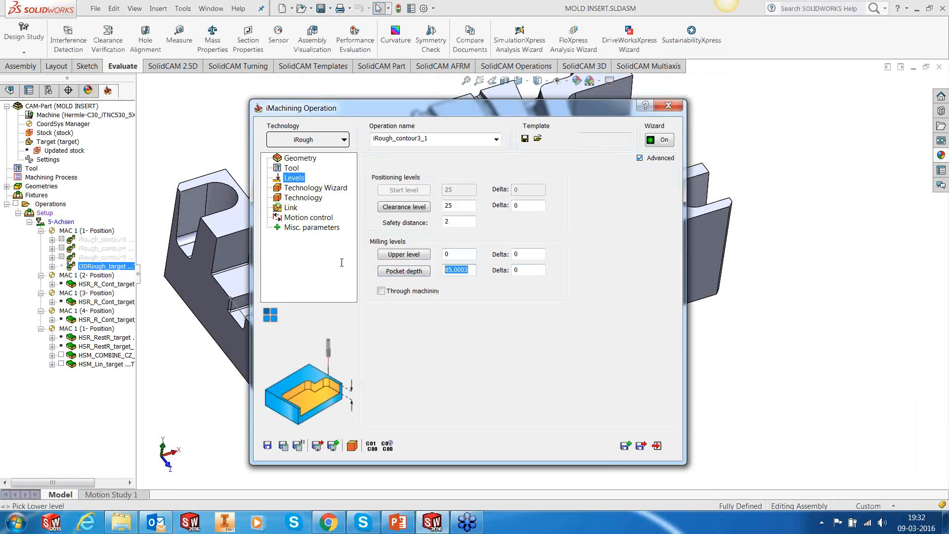
pyautogui.write('55')
pyautogui.moveTo(456, 223); pyautogui.dragTo(421, 226)
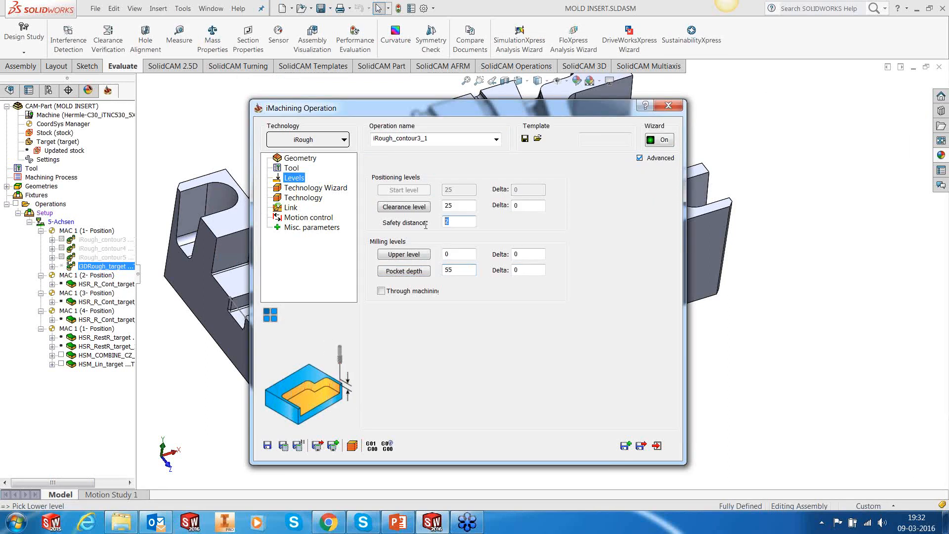
pyautogui.write('5')
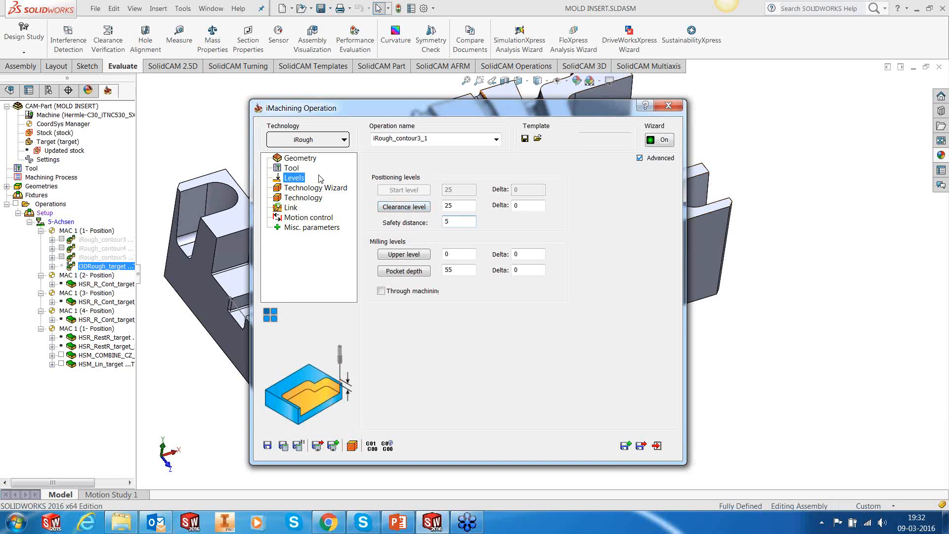
# Step: Review the technology wizard's cutting conditions, its modifiable cutting parameters, and the operation's step-down, cutting-angle and offset settings
pyautogui.click(327, 187)
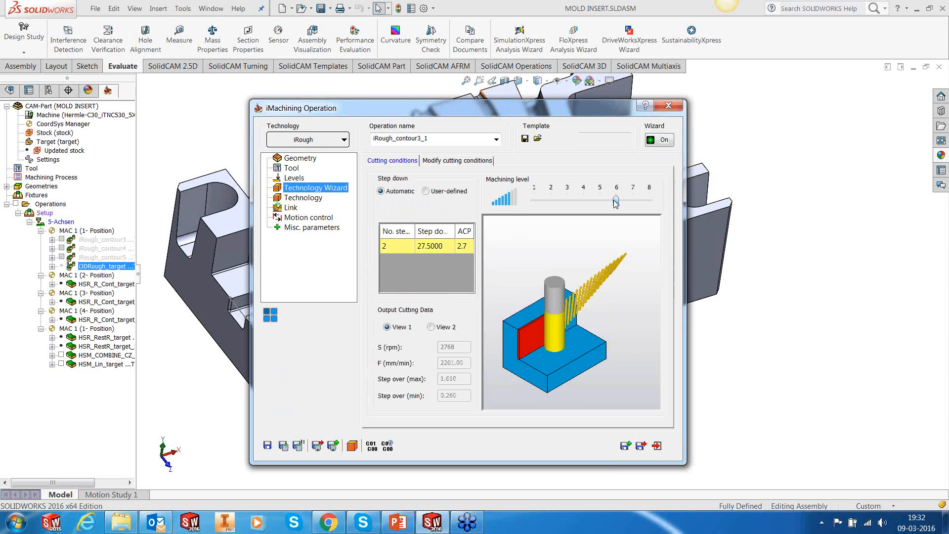
pyautogui.click(455, 160)
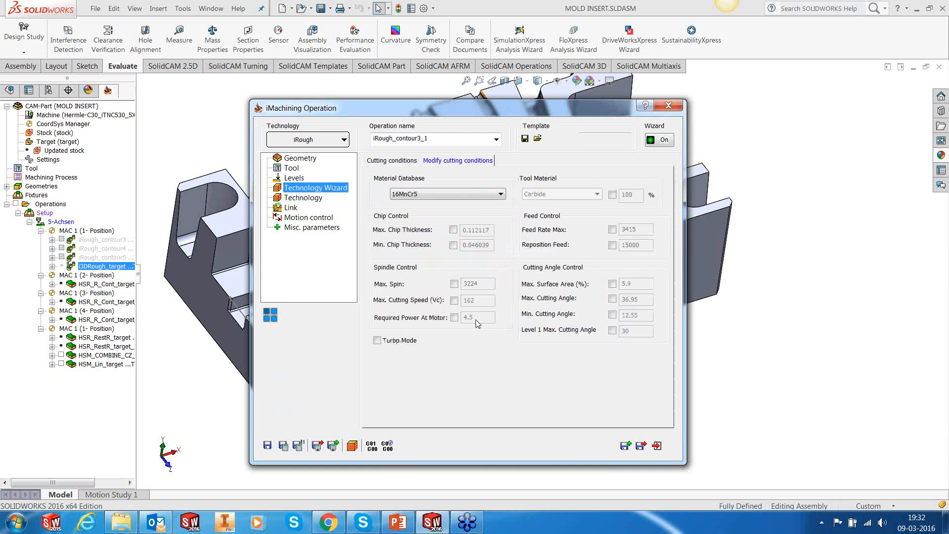
pyautogui.click(307, 198)
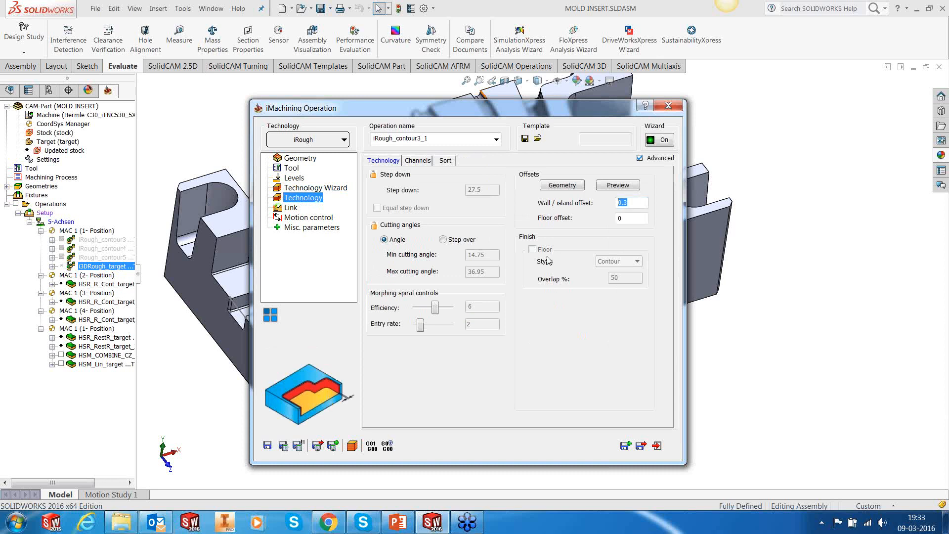
# Step: Slightly increase the maximum arc size for in-pocket positioning in the link settings
pyautogui.click(292, 208)
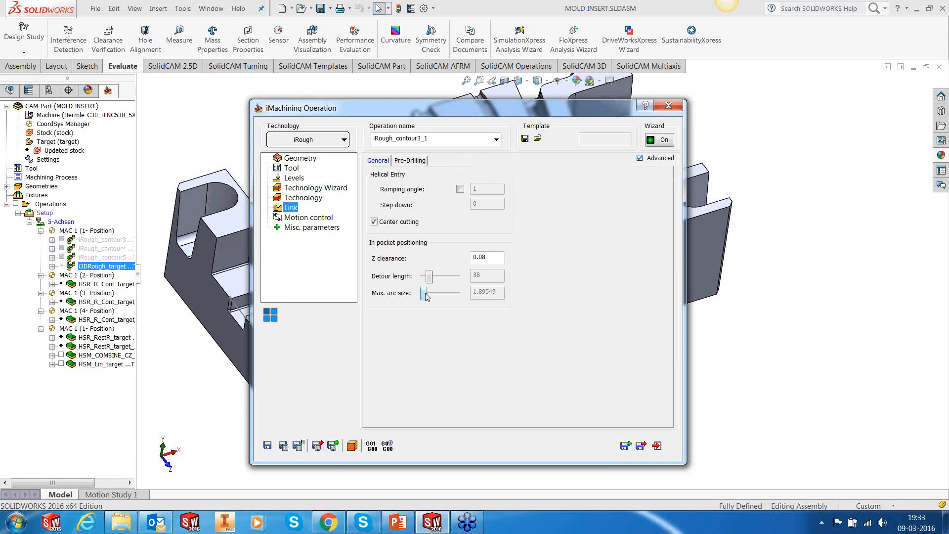
pyautogui.moveTo(425, 296); pyautogui.dragTo(429, 295)
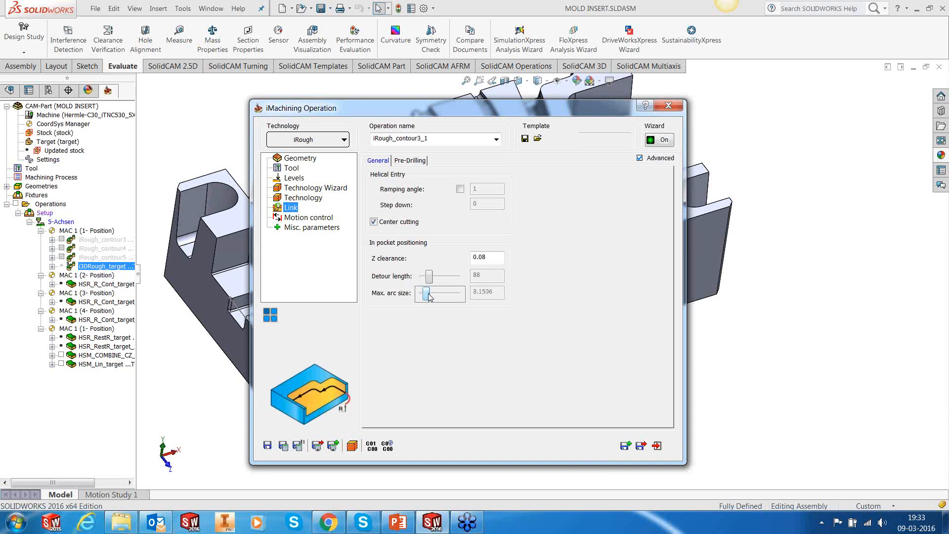
# Step: Check the motion control and miscellaneous parameters, calculate the operation, and close it to inspect the toolpath on the model
pyautogui.click(304, 218)
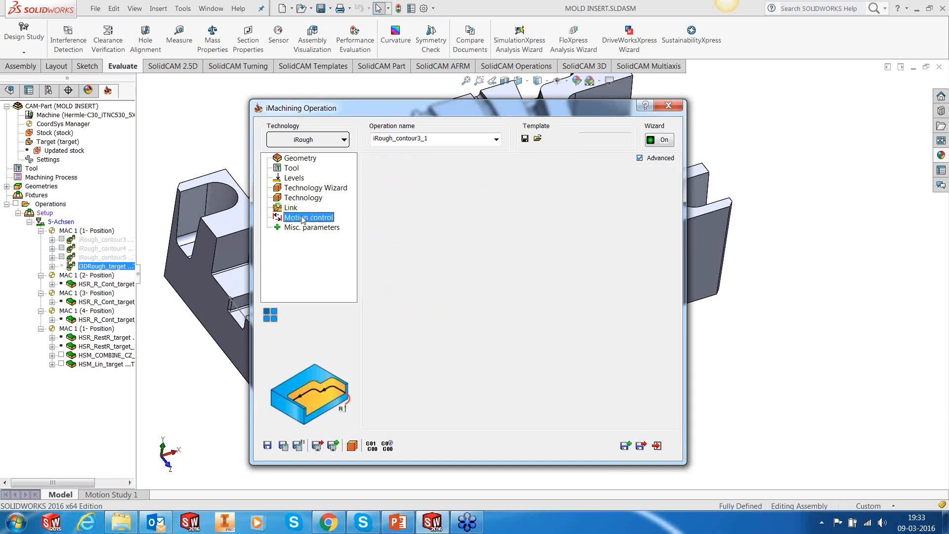
pyautogui.click(312, 227)
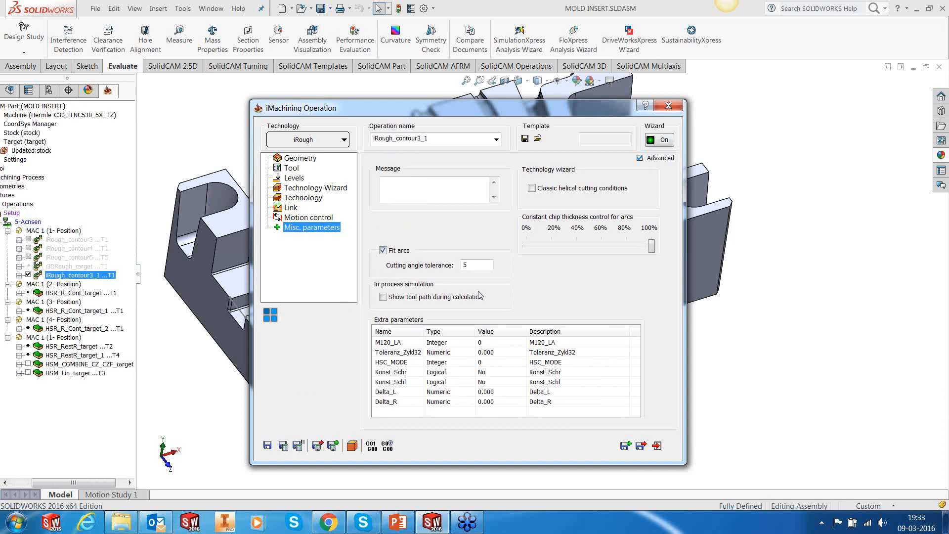
pyautogui.click(656, 446)
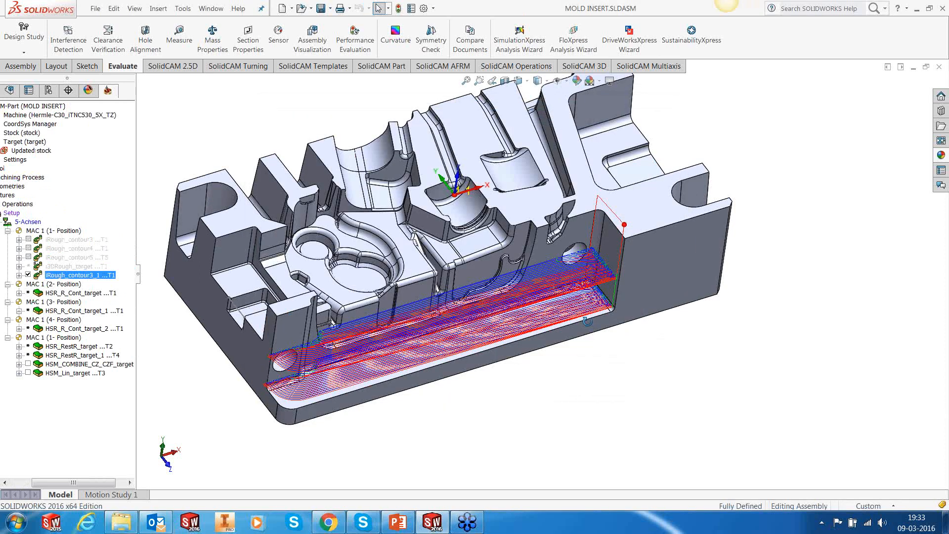
pyautogui.moveTo(587, 321); pyautogui.dragTo(597, 281, button='middle')
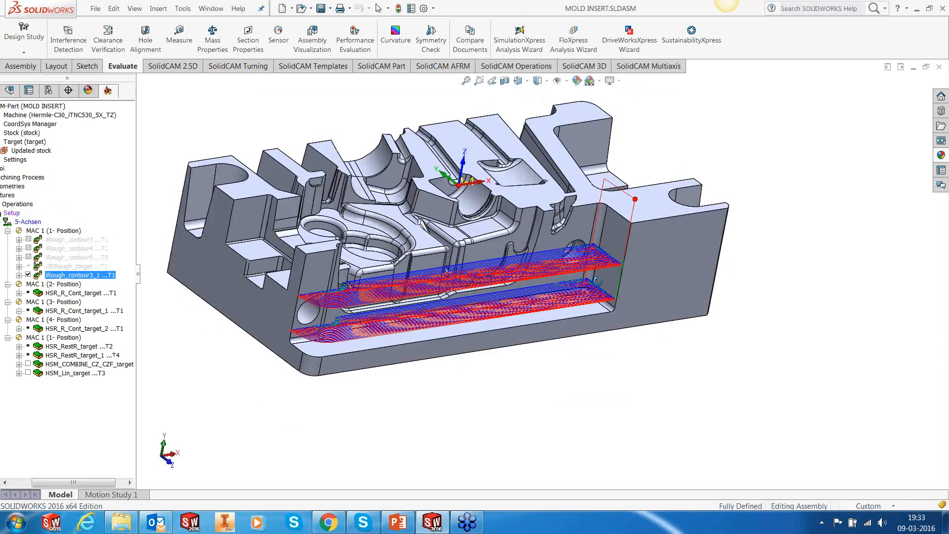
# Step: Run the solid simulation of the iRough_contour3_1 operation to check its material removal, and exit the simulation
pyautogui.scroll(-2, 450, 293)
pyautogui.scroll(-2, 449, 293)
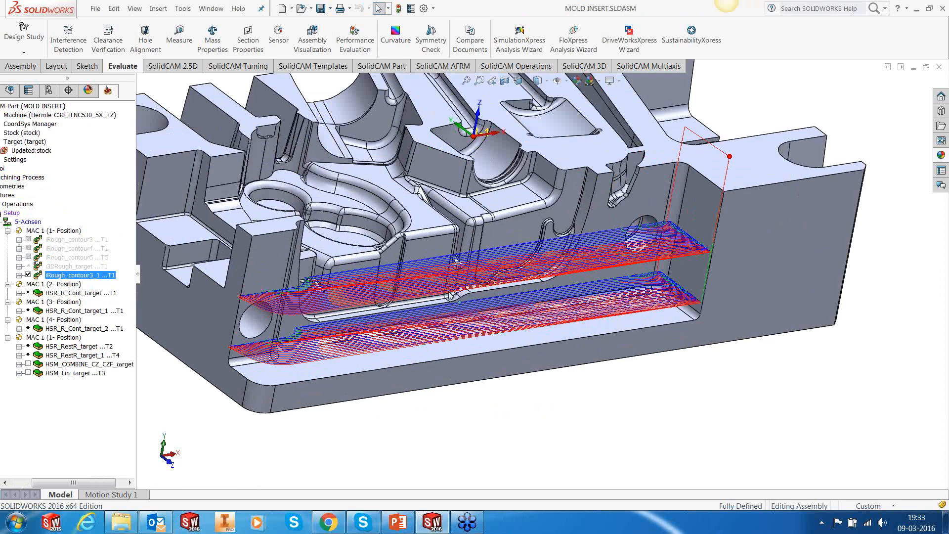
pyautogui.scroll(1, 450, 295)
pyautogui.rightClick(101, 275)
pyautogui.click(121, 176)
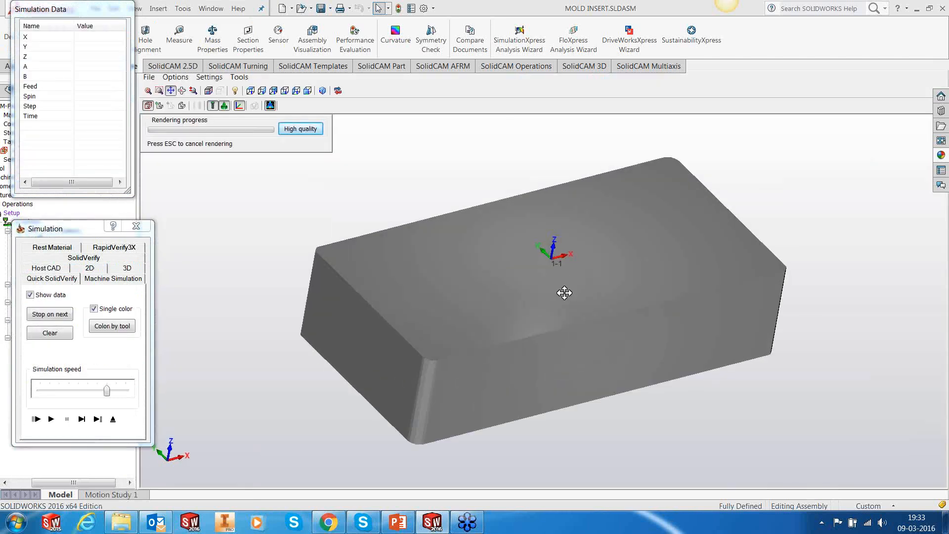
pyautogui.moveTo(565, 293); pyautogui.dragTo(563, 294, button='middle')
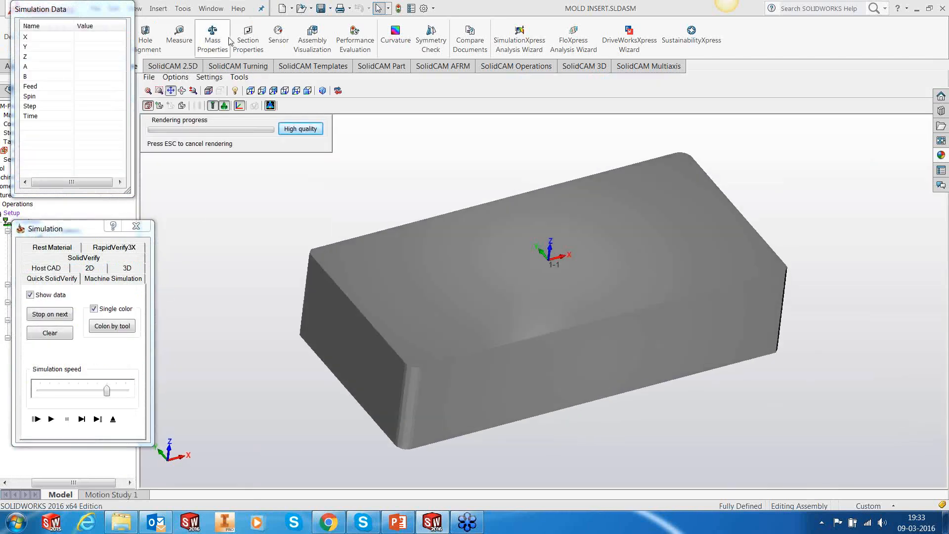
pyautogui.click(51, 419)
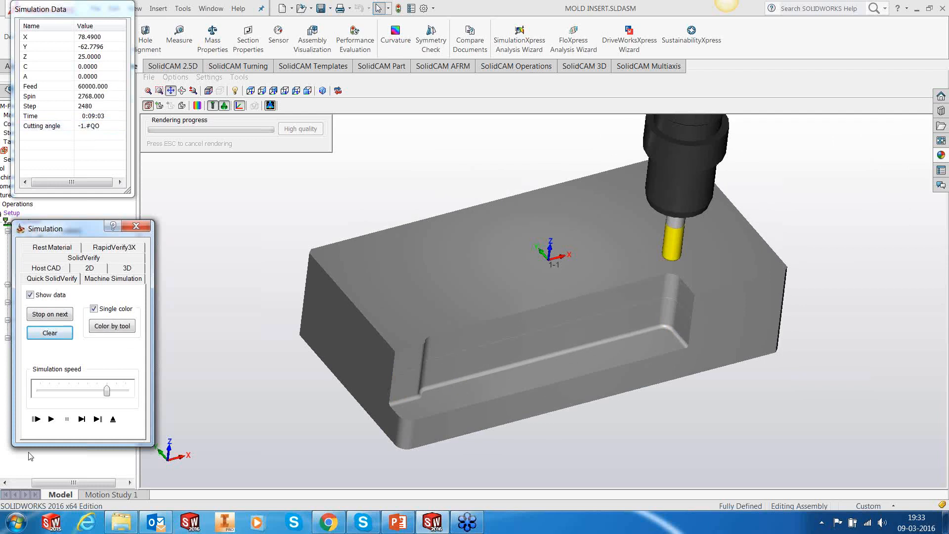
pyautogui.click(114, 419)
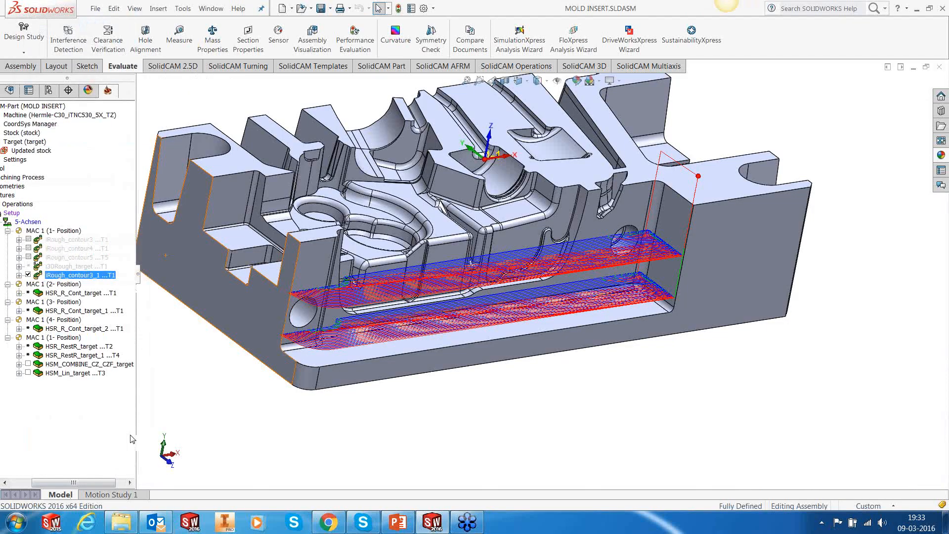
# Step: Inspect the contour3 pocket toolpath from another angle and hide the toolpath of iRough_contour3_1
pyautogui.scroll(-3, 446, 234)
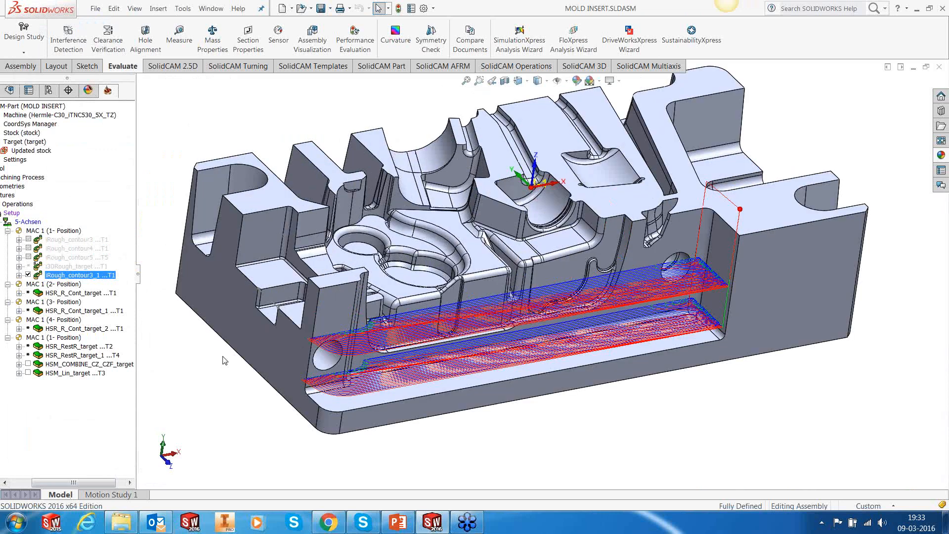
pyautogui.moveTo(224, 361); pyautogui.dragTo(290, 342, button='middle')
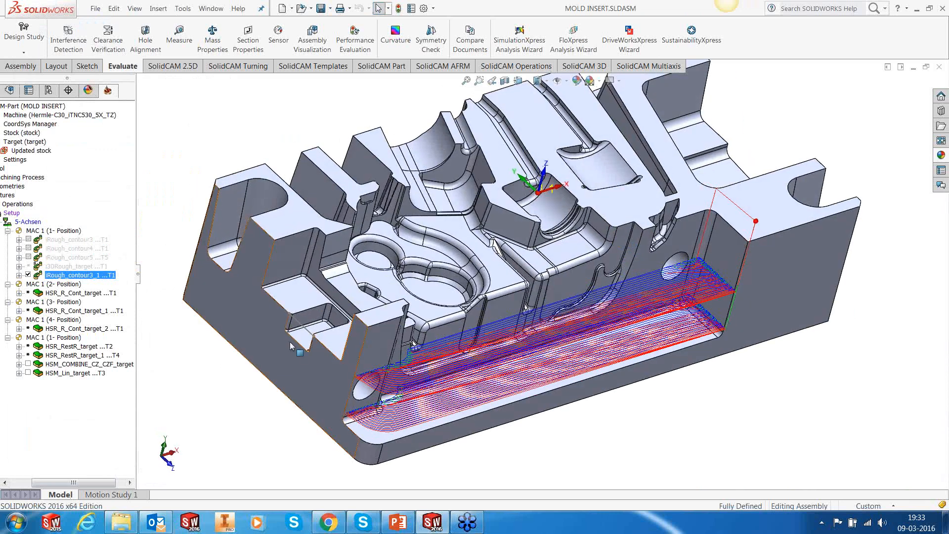
pyautogui.click(28, 275)
pyautogui.rightClick(58, 278)
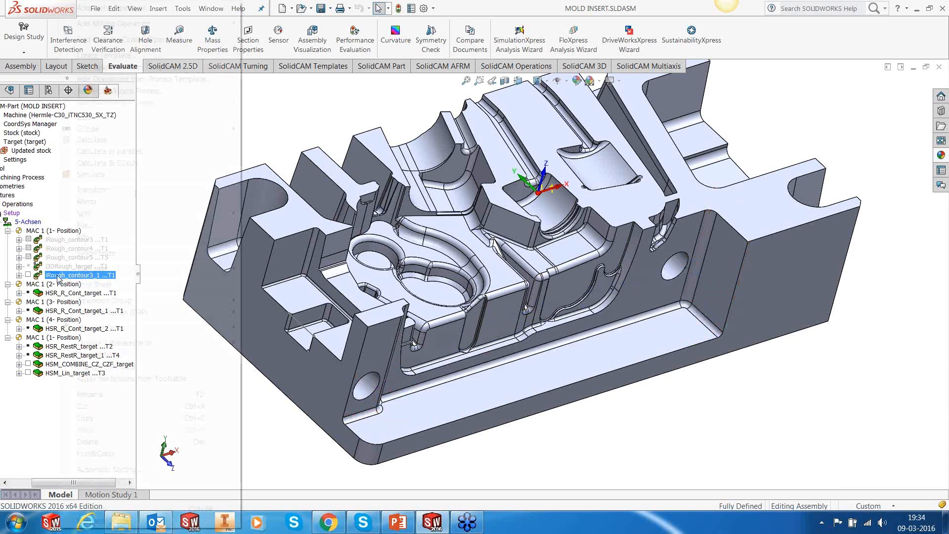
pyautogui.click(292, 449)
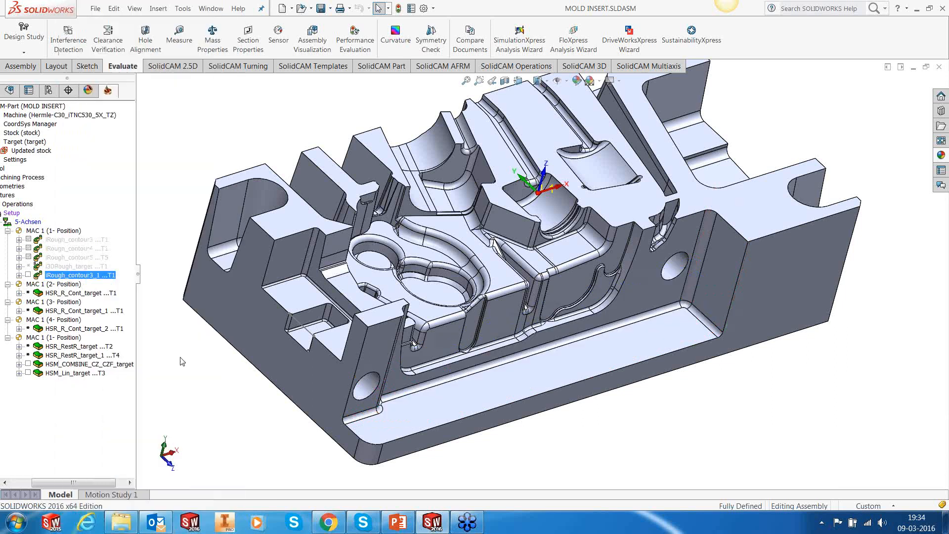
# Step: Copy the suppressed iRough_contour4 and iRough_contour5 operations together and paste them after iRough_contour3_1
pyautogui.click(69, 249)
pyautogui.keyDown('ctrl'); pyautogui.click(55, 258); pyautogui.keyUp('ctrl')
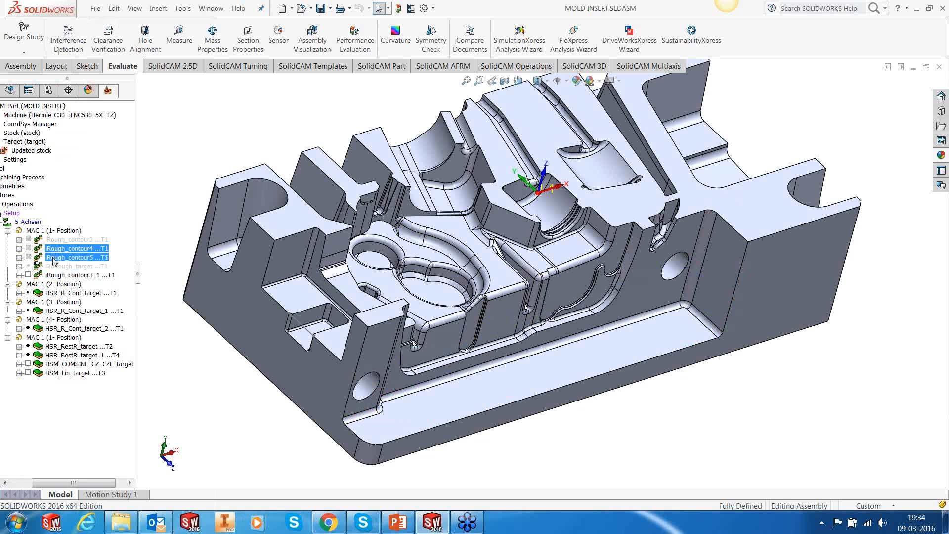
pyautogui.rightClick(53, 257)
pyautogui.click(63, 417)
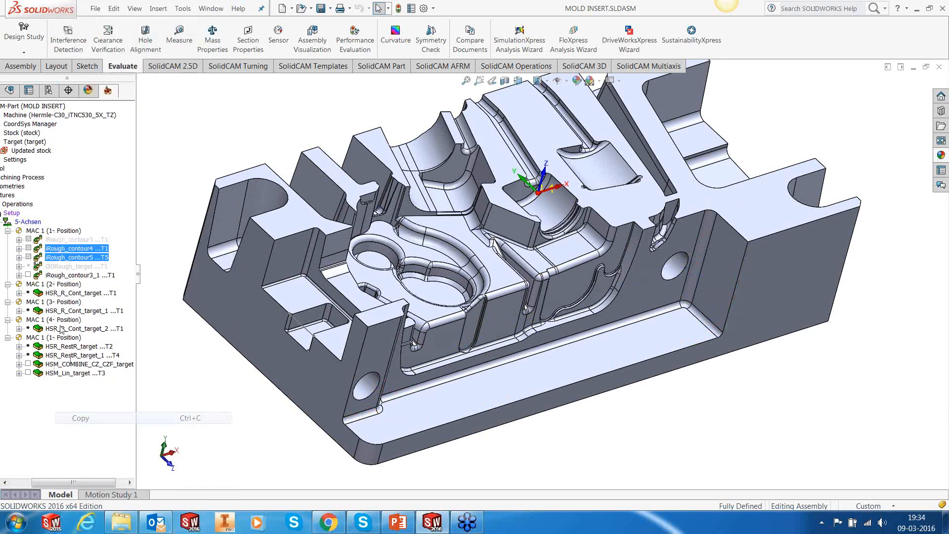
pyautogui.click(61, 276)
pyautogui.rightClick(62, 280)
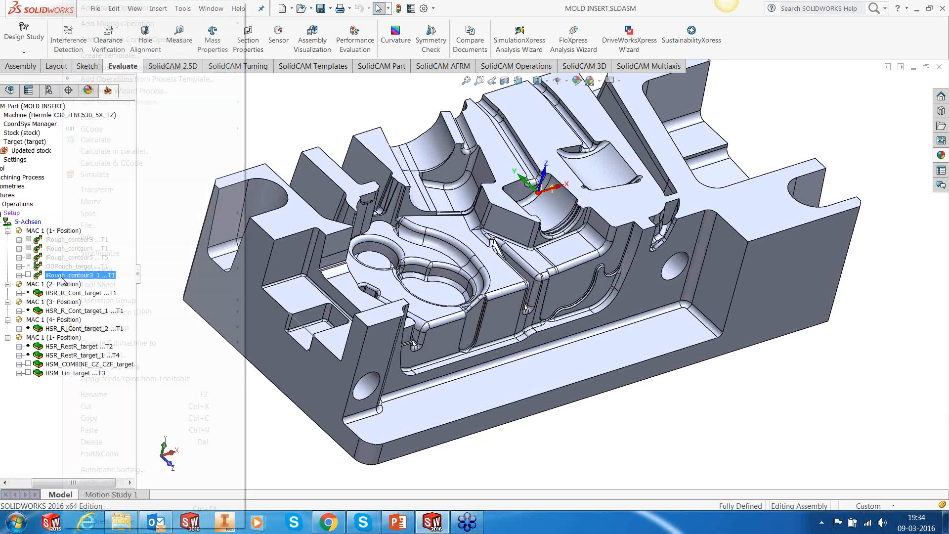
pyautogui.click(64, 427)
# Step: Calculate the copied iRough_contour4_1 operation and inspect its toolpath on the stepped side pocket
pyautogui.click(64, 284)
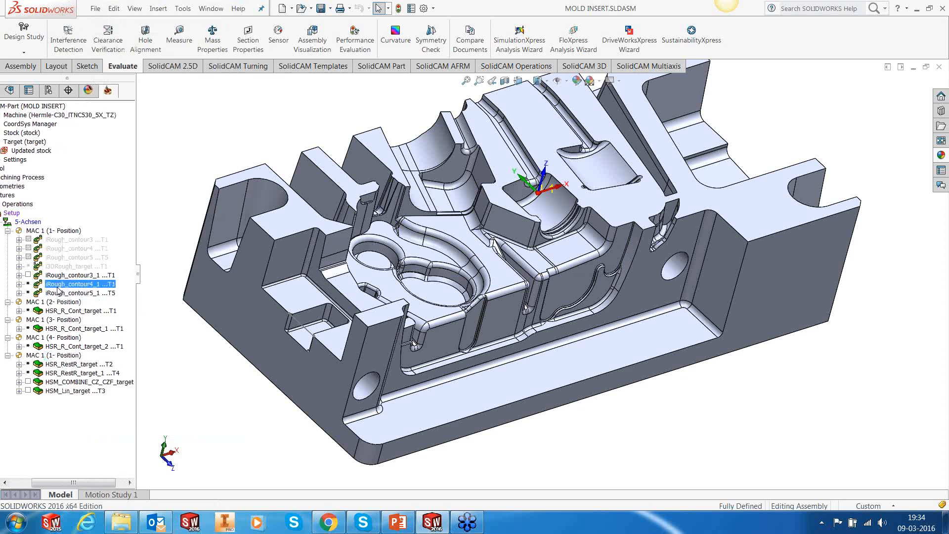
pyautogui.rightClick(64, 287)
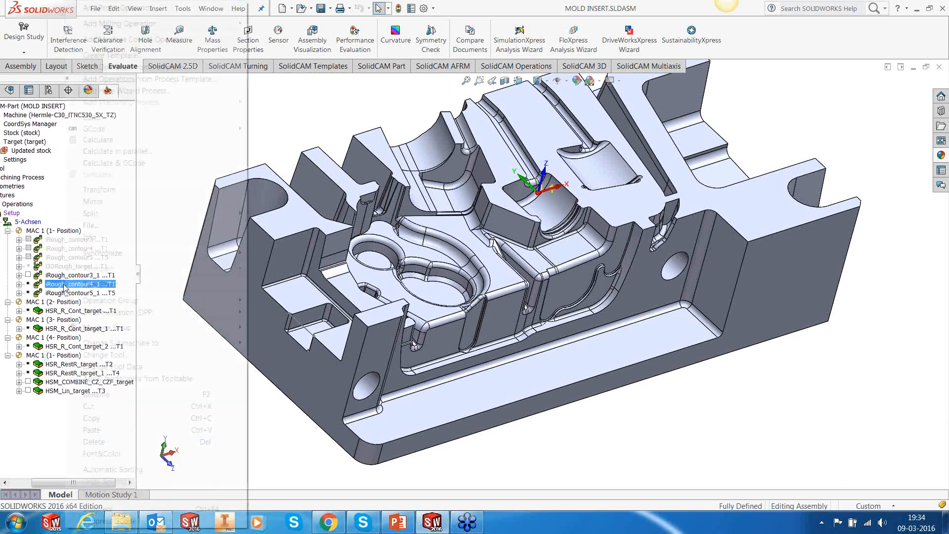
pyautogui.click(96, 139)
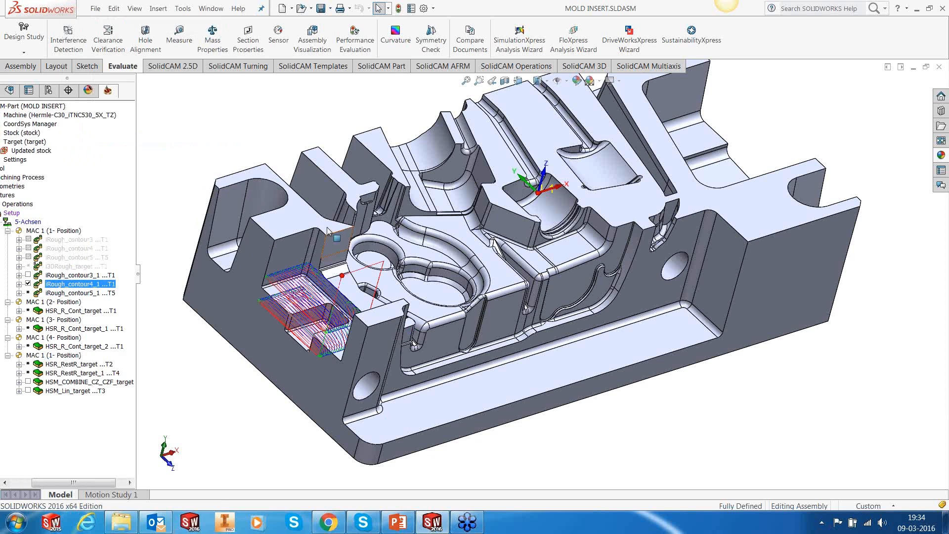
pyautogui.moveTo(359, 360); pyautogui.dragTo(380, 347, button='middle')
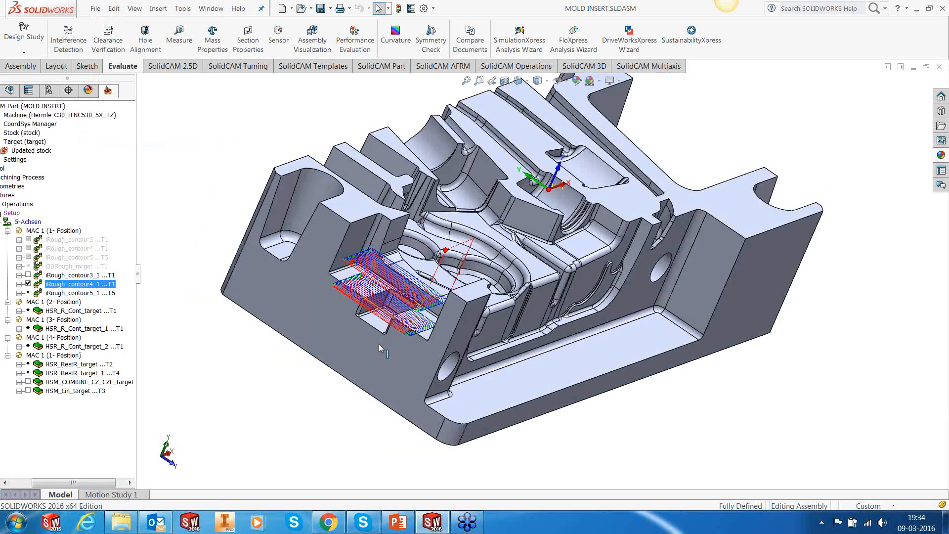
pyautogui.scroll(-3, 379, 346)
# Step: Simulate the iRough_contour4_1 operation on the remaining stock, check the cut pocket up close, and exit the simulation
pyautogui.rightClick(89, 257)
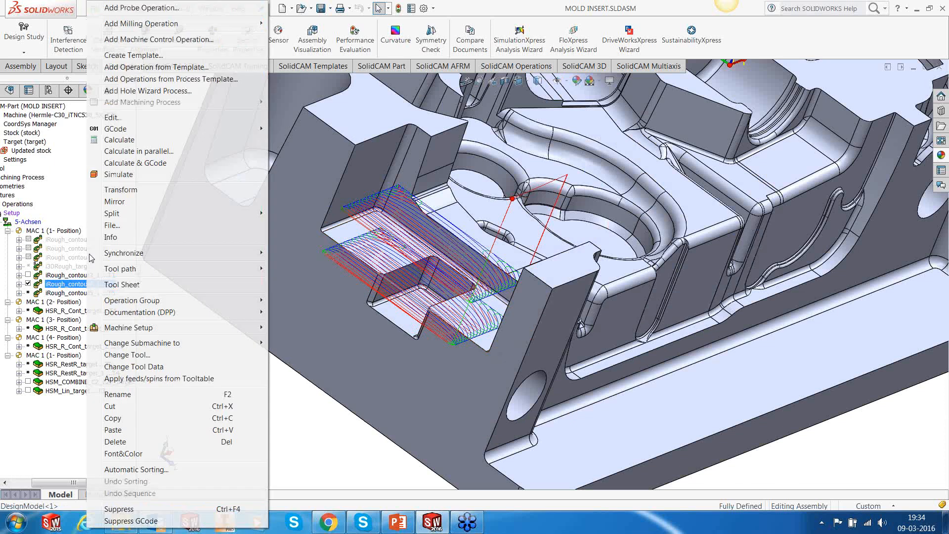
pyautogui.click(118, 174)
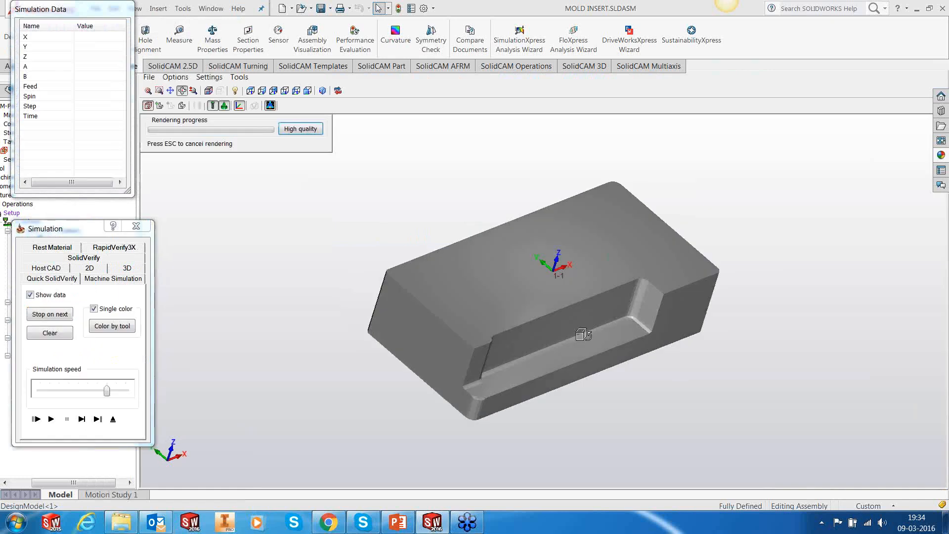
pyautogui.click(51, 419)
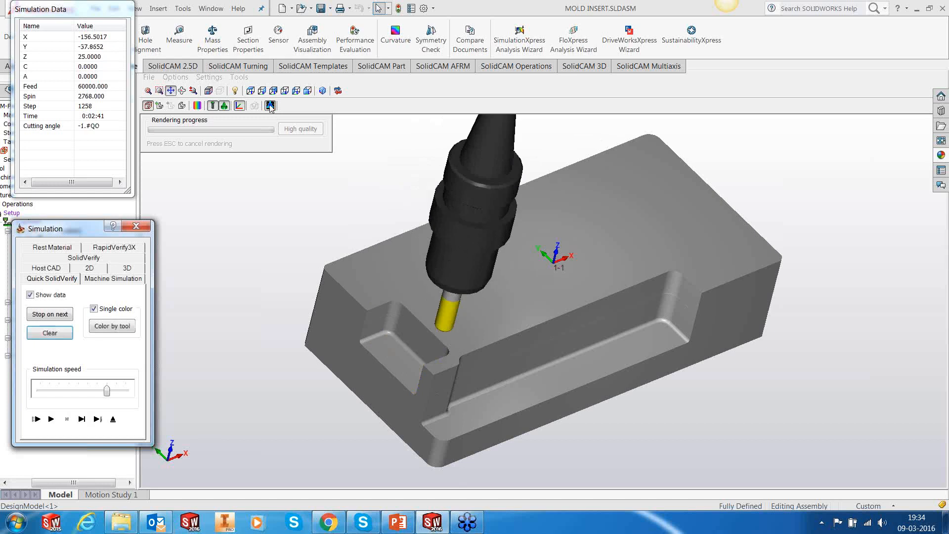
pyautogui.moveTo(448, 343)
pyautogui.mouseDown(button='middle')
pyautogui.moveTo(465, 346)
pyautogui.moveTo(449, 343)
pyautogui.mouseUp(button='middle')
pyautogui.scroll(2, 449, 374)
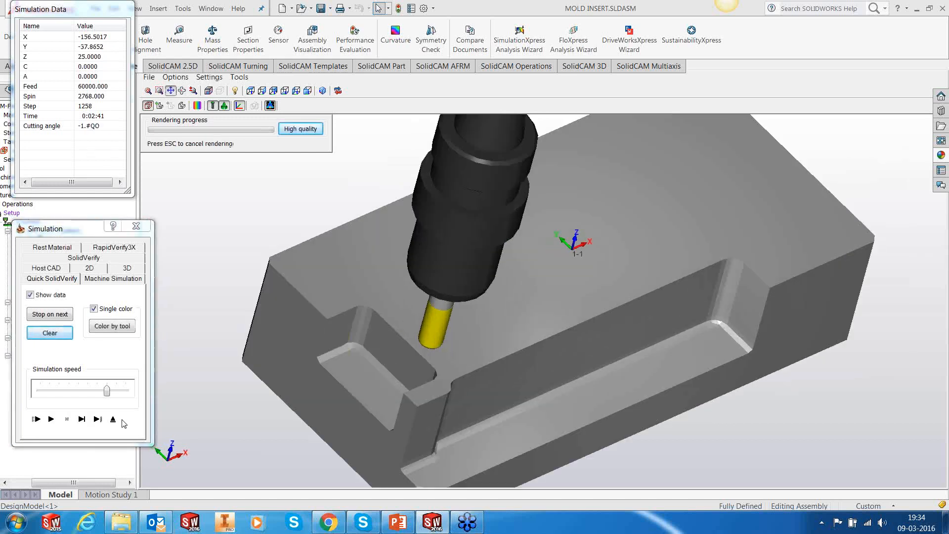
pyautogui.click(114, 419)
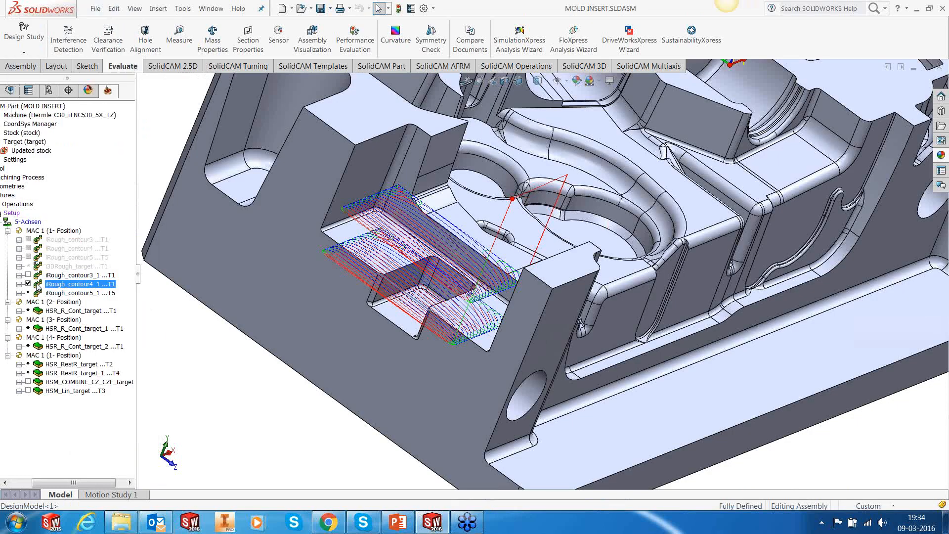
# Step: Calculate the copied iRough_contour5_1 operation and inspect its toolpath in the small notch
pyautogui.click(59, 294)
pyautogui.rightClick(60, 295)
pyautogui.click(107, 292)
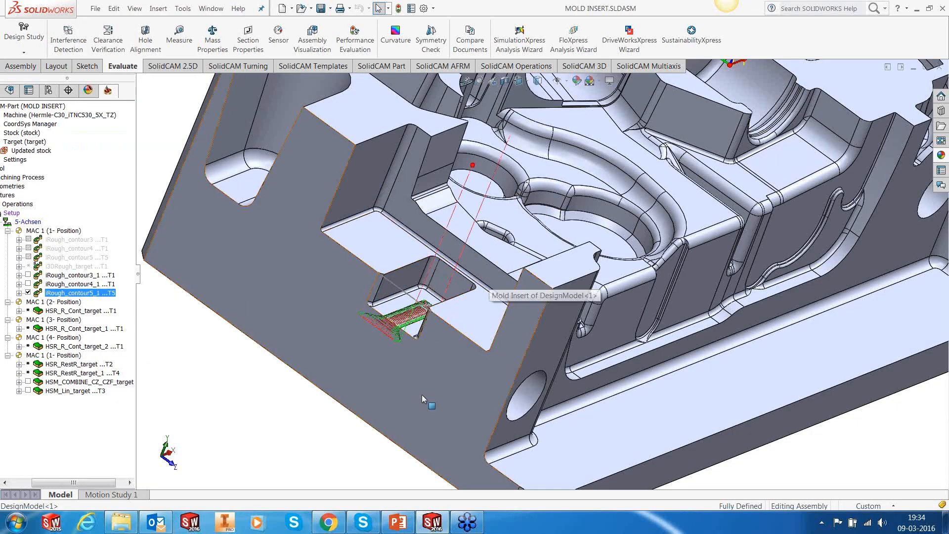
pyautogui.moveTo(422, 394); pyautogui.dragTo(449, 363, button='middle')
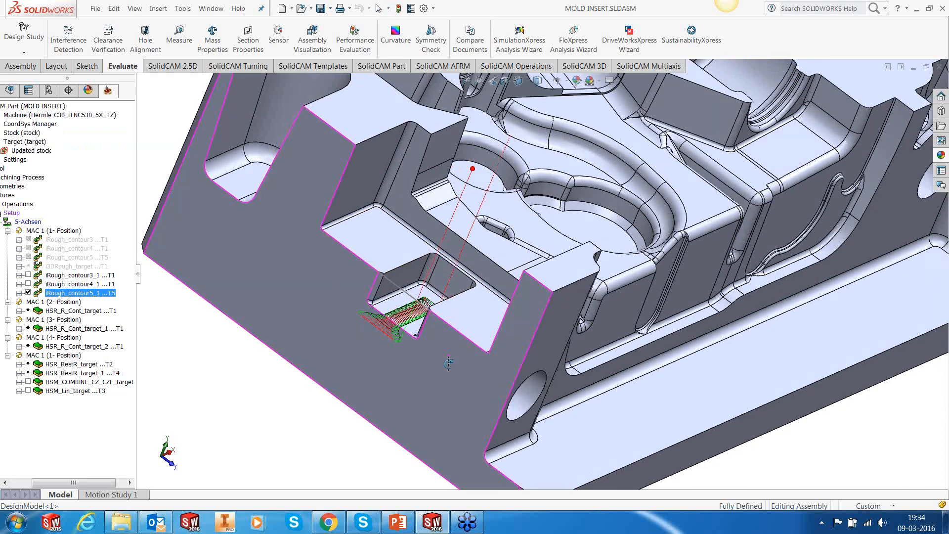
pyautogui.scroll(-3, 449, 363)
# Step: Hide the toolpath of iRough_contour5_1 and look over the whole mold insert
pyautogui.click(27, 292)
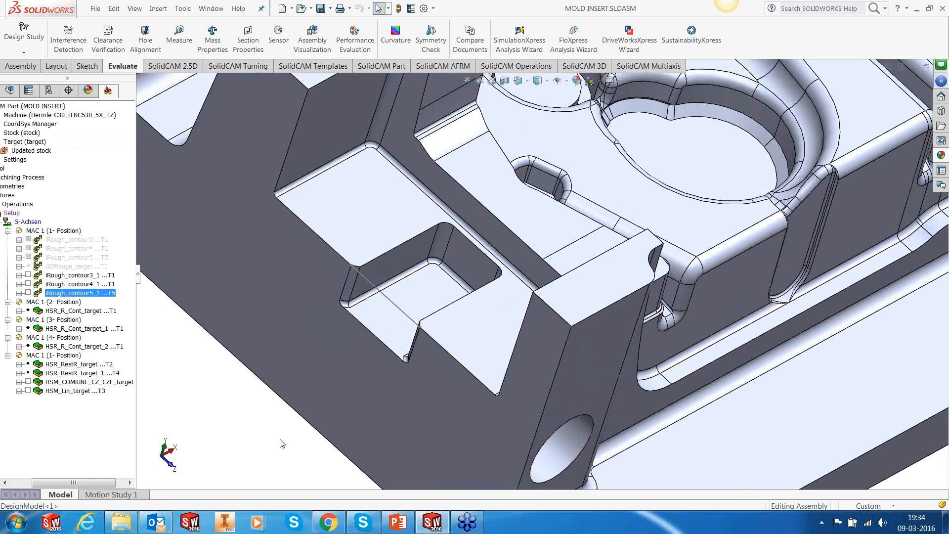
pyautogui.scroll(2, 317, 440)
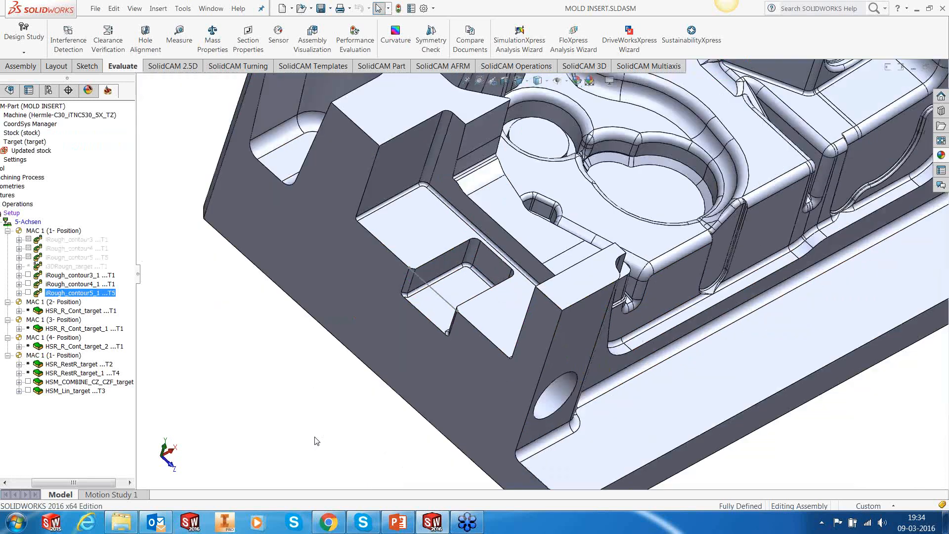
pyautogui.scroll(3, 316, 441)
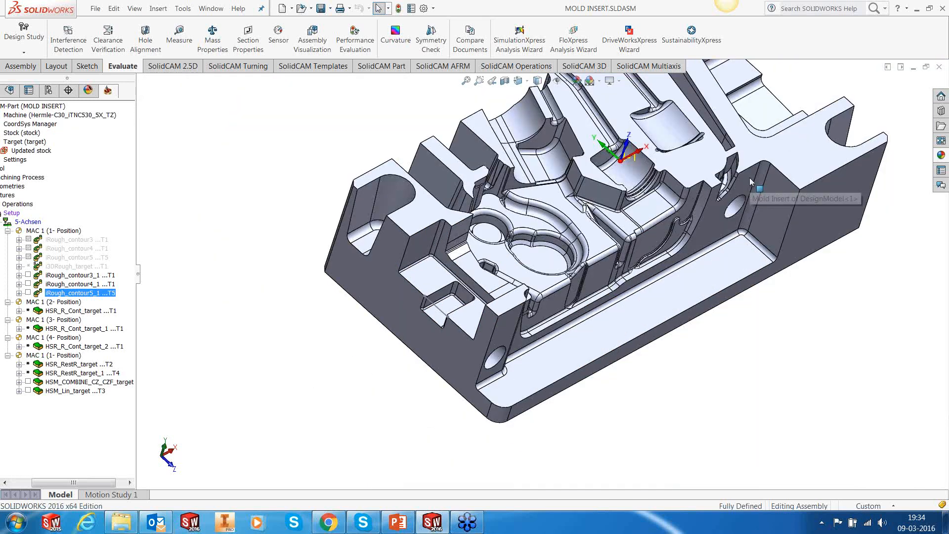
pyautogui.moveTo(749, 179); pyautogui.dragTo(712, 164, button='middle')
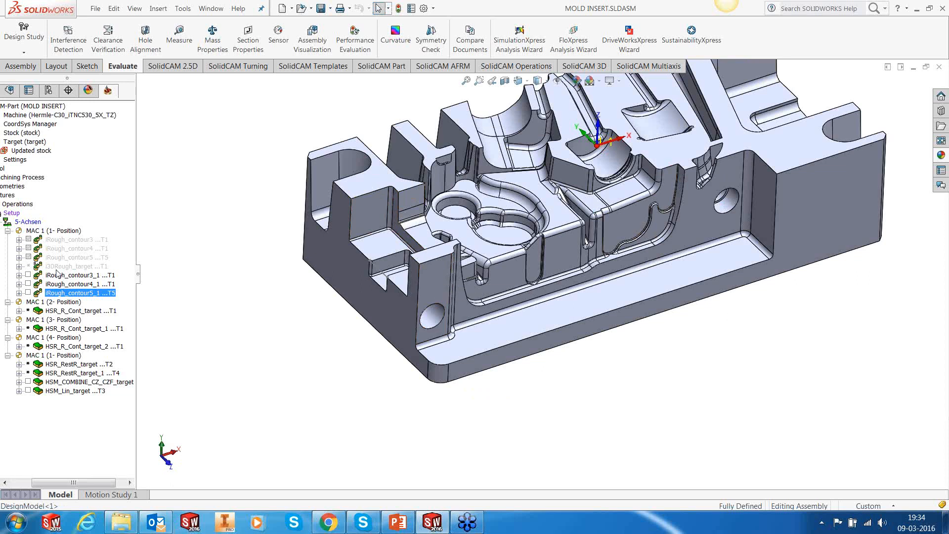
# Step: Copy the suppressed i3DRough_target operation, paste it after iRough_contour5_1, and calculate the pasted copy
pyautogui.click(57, 267)
pyautogui.rightClick(57, 268)
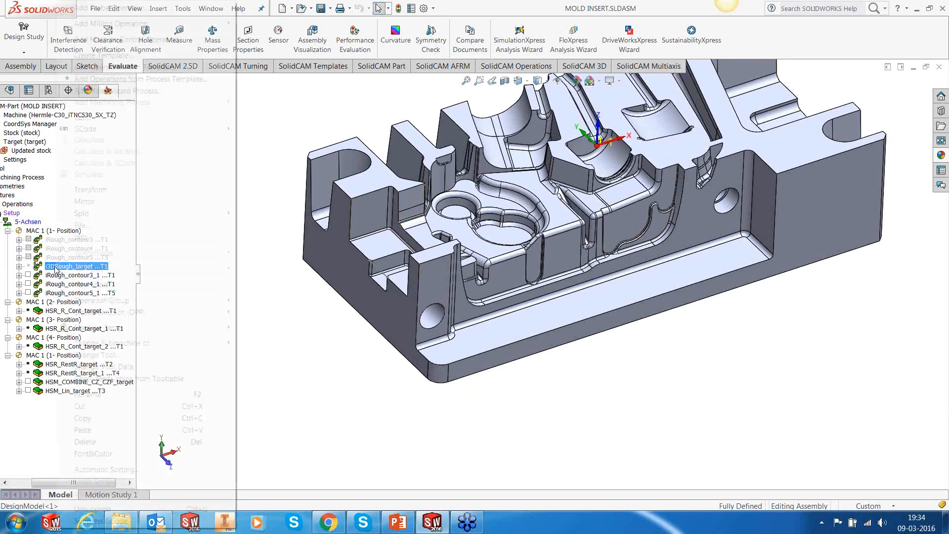
pyautogui.click(76, 419)
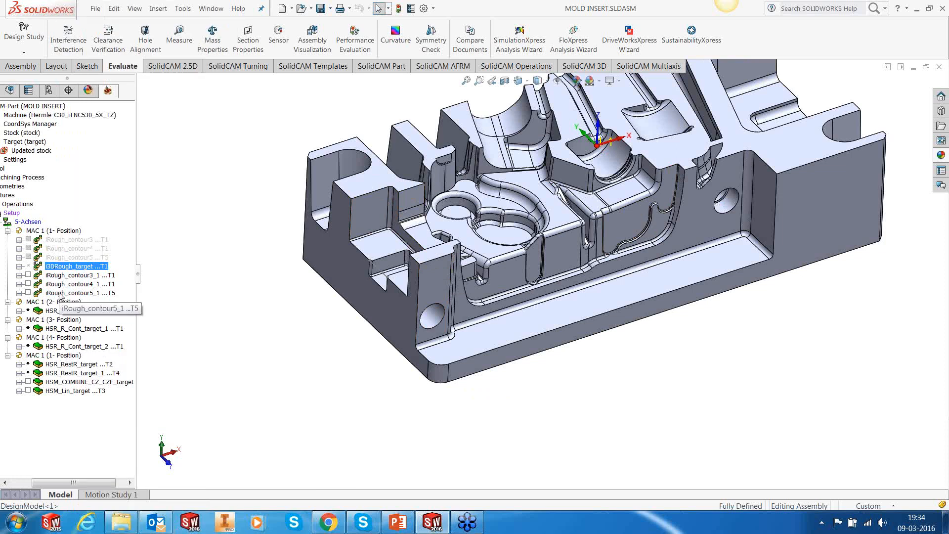
pyautogui.rightClick(59, 293)
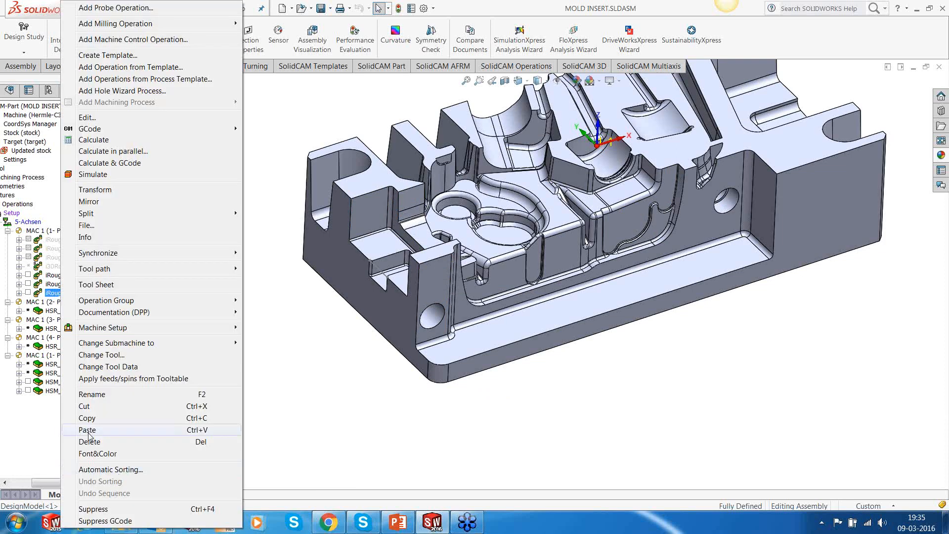
pyautogui.click(88, 430)
pyautogui.rightClick(79, 303)
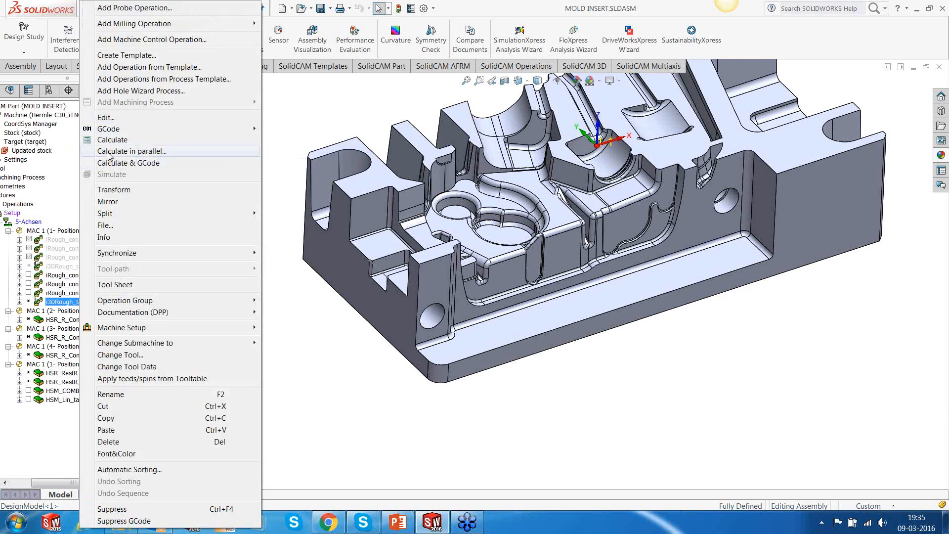
pyautogui.click(105, 141)
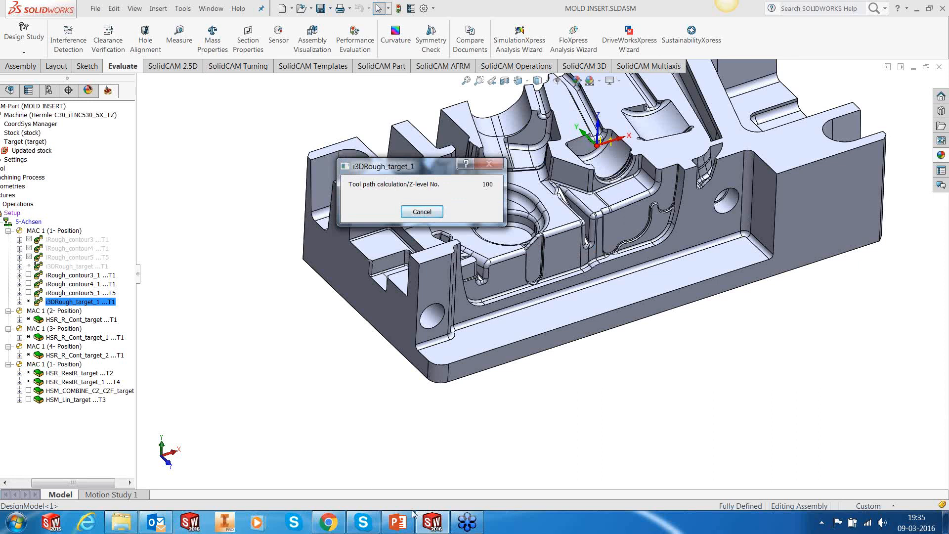
# Step: Switch to the PowerPoint presentation and start the slide show from the "iMachining Forces on Spindle & Axis" slide
pyautogui.click(407, 527)
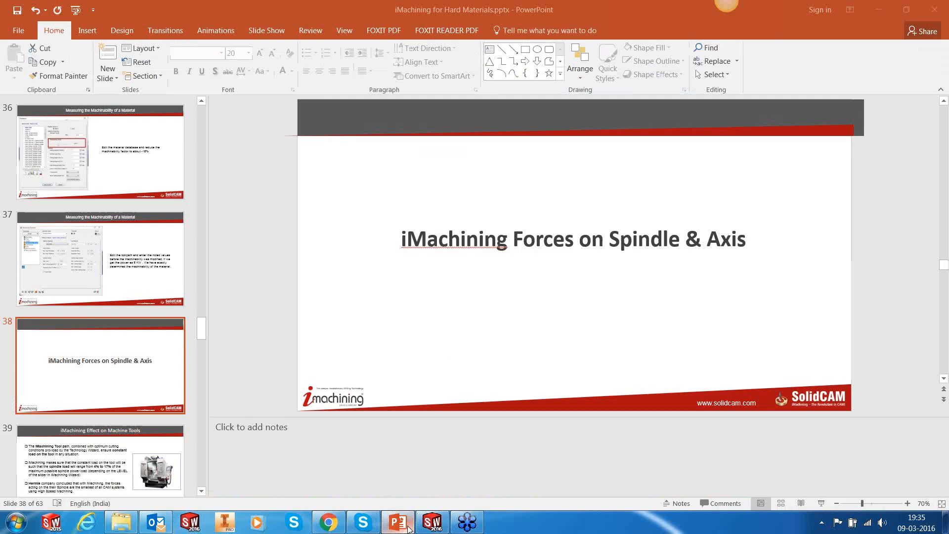
pyautogui.click(820, 503)
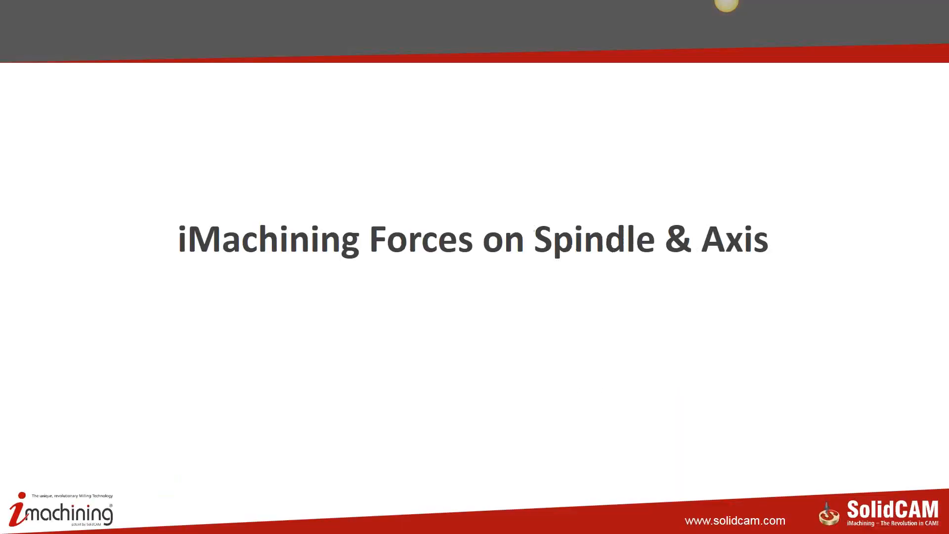
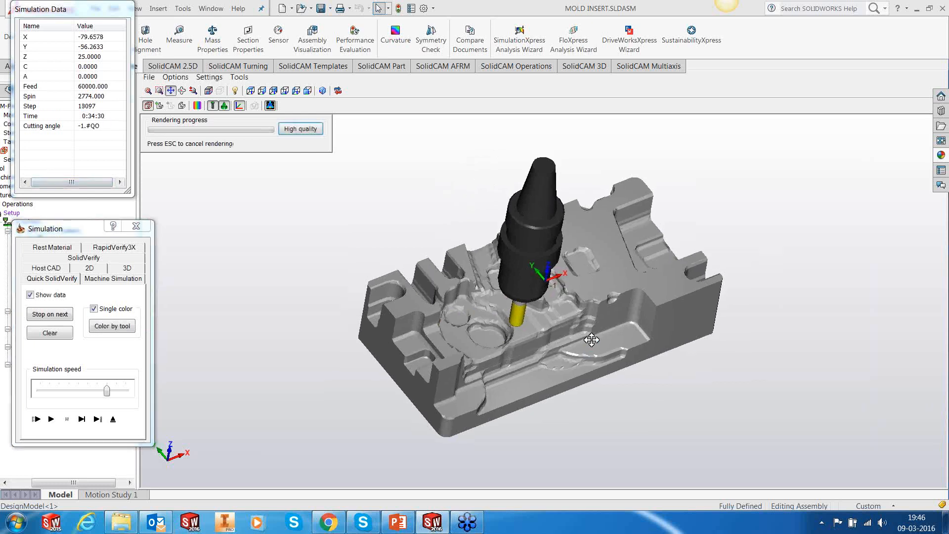
# Step: Inspect the simulated rest stock of the 3D iMachining roughing from a steeper, closer angle and exit the simulation
pyautogui.moveTo(592, 340); pyautogui.dragTo(574, 318, button='middle')
pyautogui.scroll(3, 574, 318)
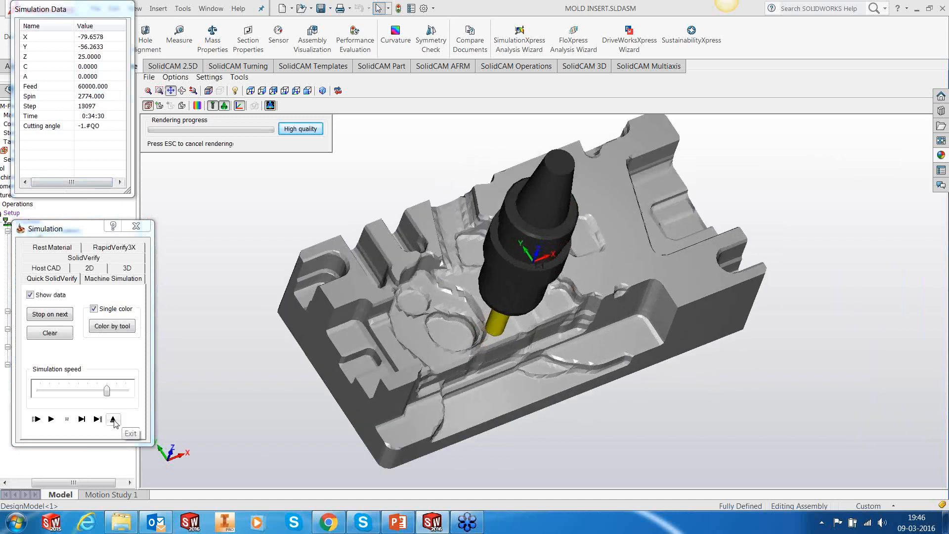
pyautogui.click(114, 420)
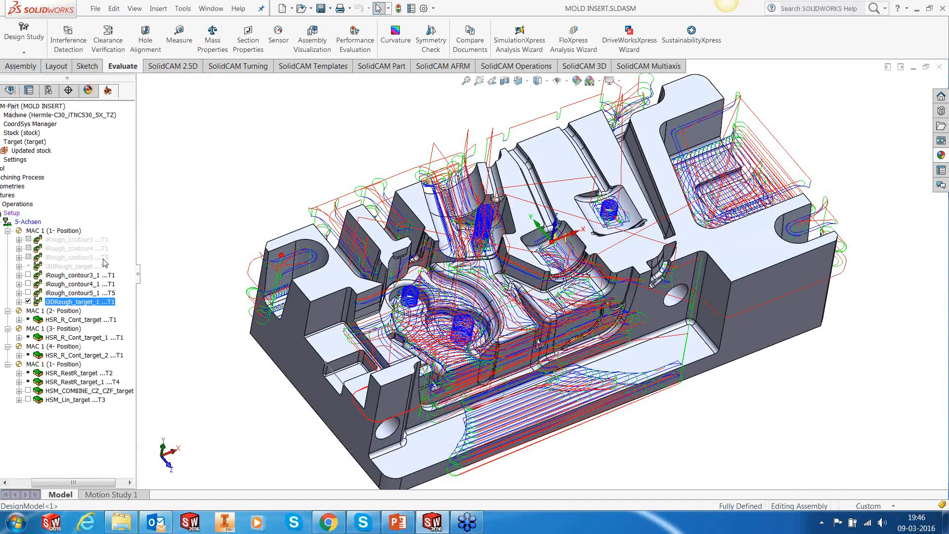
# Step: Calculate the HSR_R_Cont_target operation under the second position and load it in the Quick SolidVerify simulation
pyautogui.rightClick(56, 320)
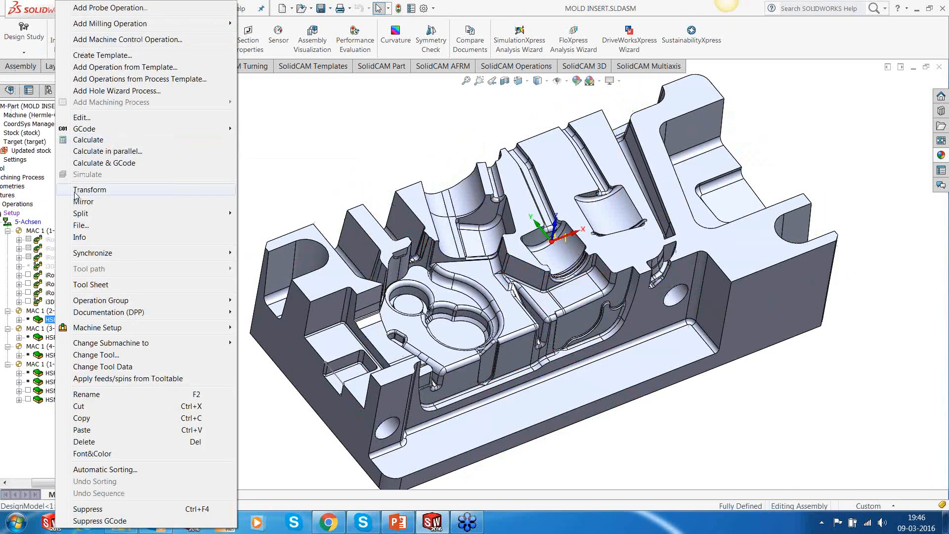
pyautogui.click(89, 140)
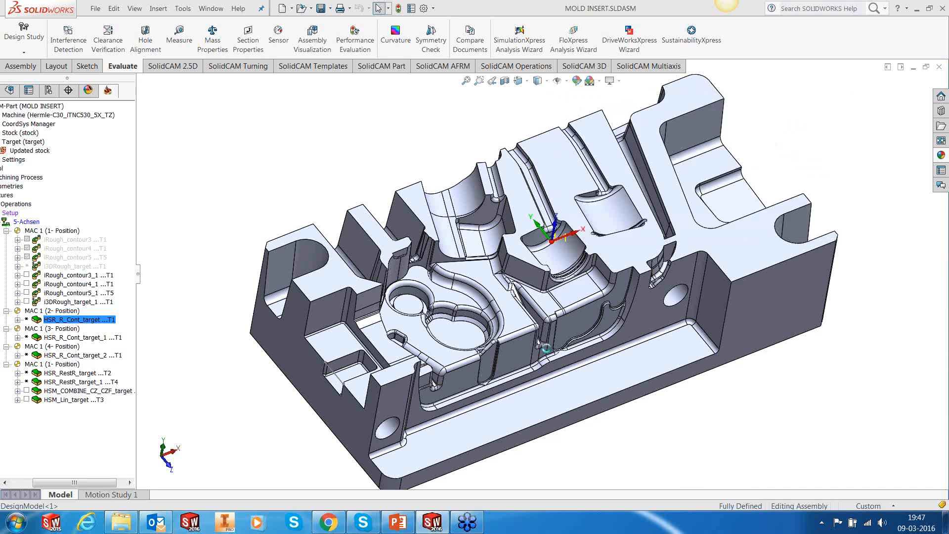
pyautogui.rightClick(95, 320)
pyautogui.click(124, 175)
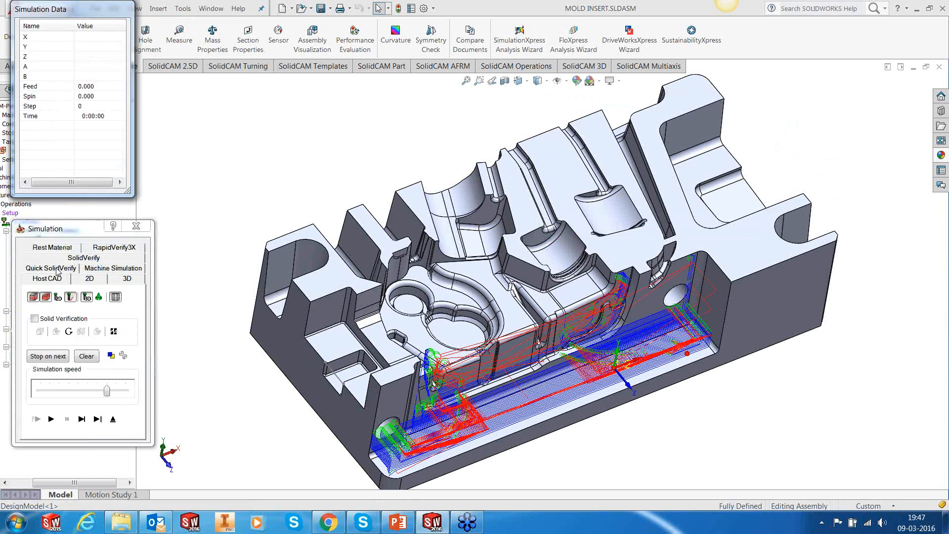
pyautogui.click(57, 271)
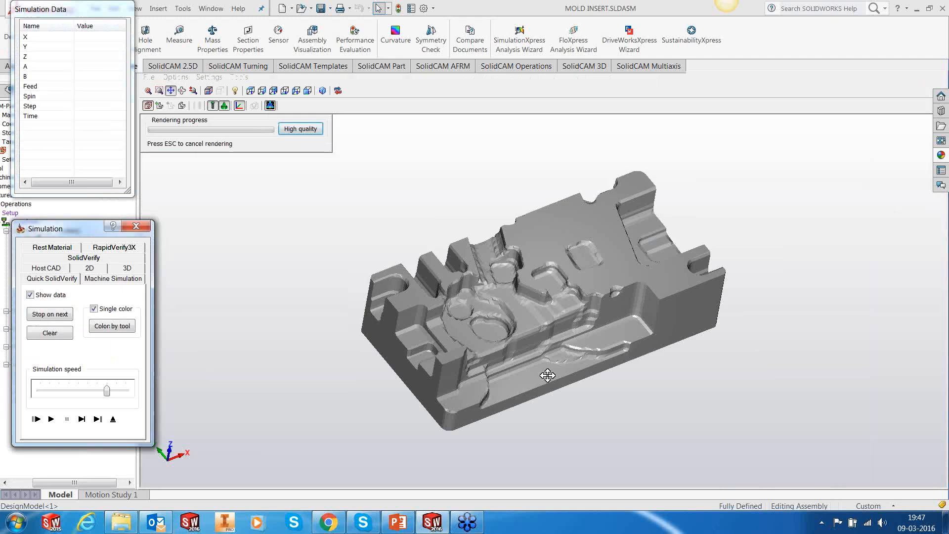
# Step: Run the HSR_R_Cont_target simulation with single colour turned off, inspect the machined side recess, and exit the simulation
pyautogui.moveTo(547, 375)
pyautogui.mouseDown()
pyautogui.moveTo(535, 343)
pyautogui.moveTo(544, 366)
pyautogui.mouseUp()
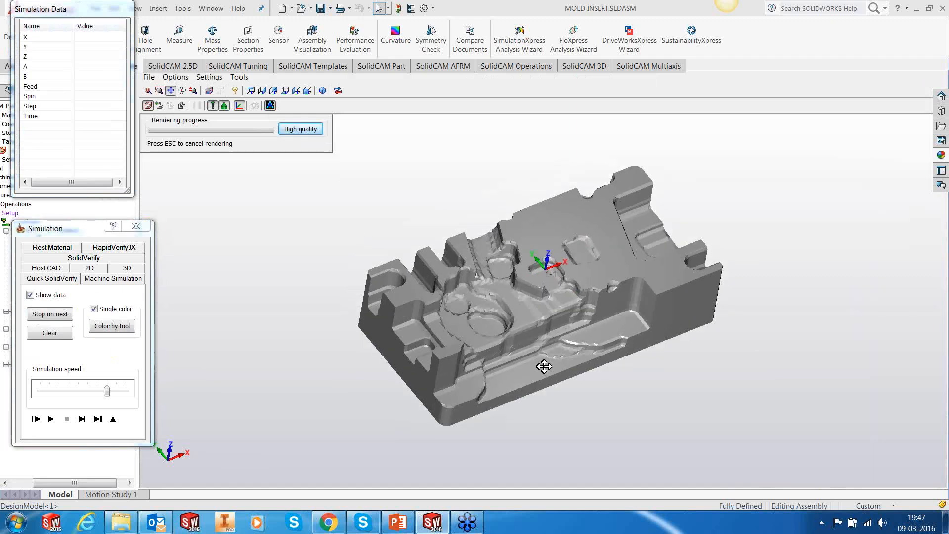
pyautogui.moveTo(544, 366); pyautogui.dragTo(538, 345, button='middle')
pyautogui.click(94, 309)
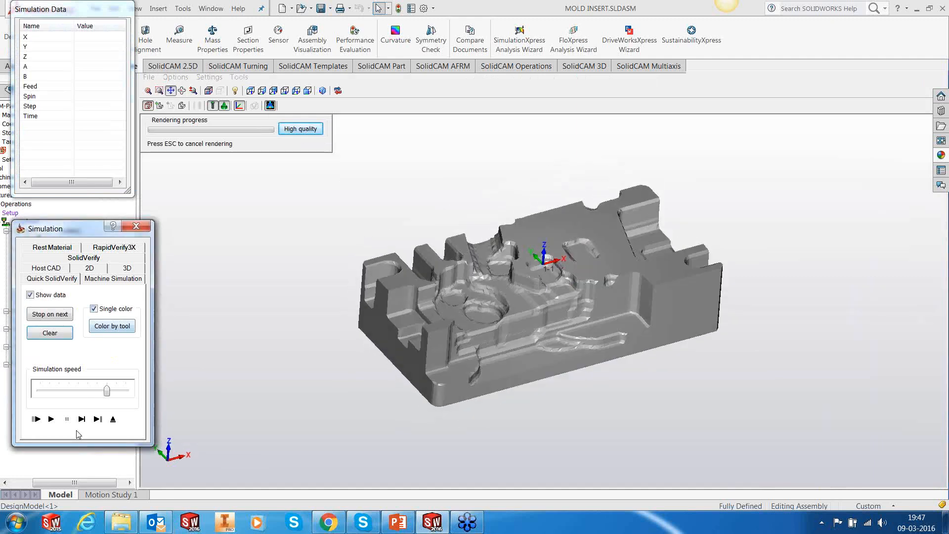
pyautogui.click(51, 418)
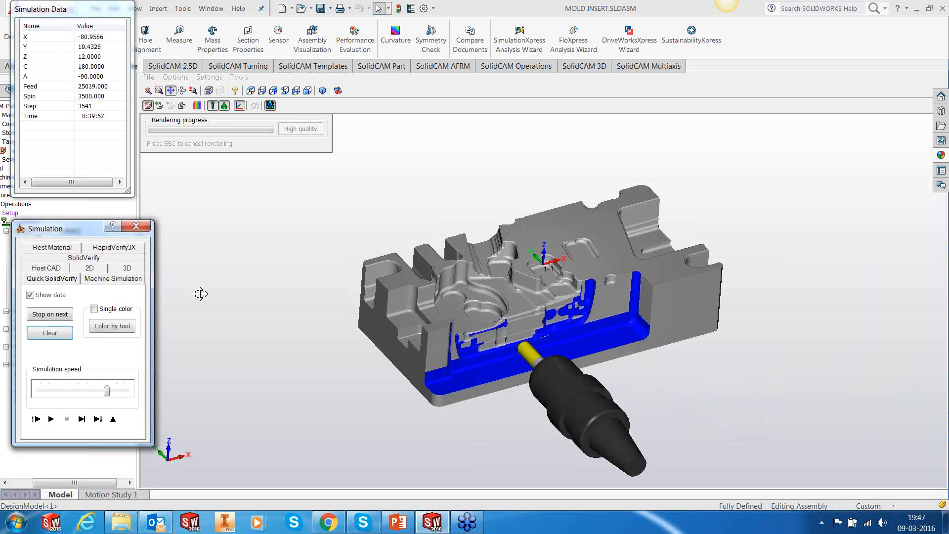
pyautogui.moveTo(600, 318)
pyautogui.mouseDown(button='middle')
pyautogui.moveTo(600, 331)
pyautogui.moveTo(600, 316)
pyautogui.mouseUp(button='middle')
pyautogui.click(112, 420)
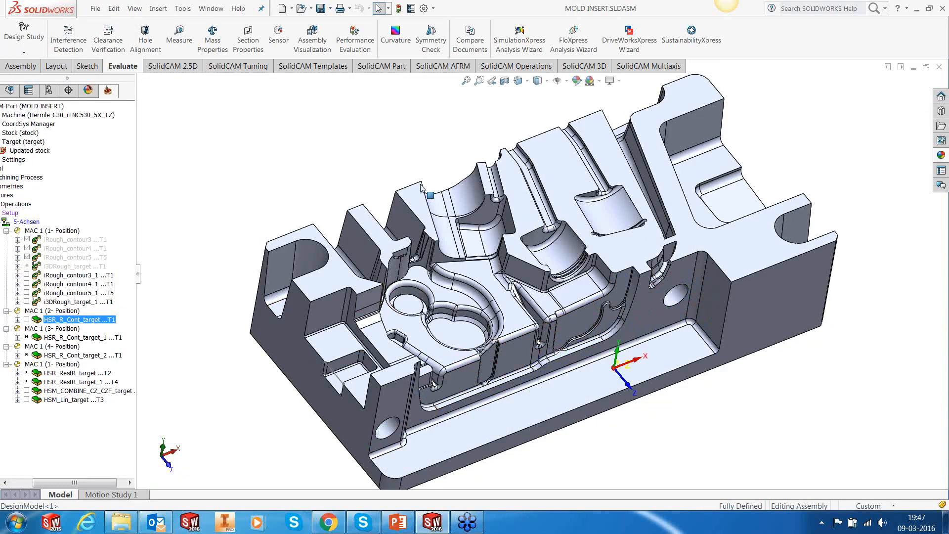
# Step: Open the recent CAM-Part TEST PART_1--------ASSEMBLY_1.PRT from the SS PH17-4 folder
pyautogui.moveTo(686, 223)
pyautogui.mouseDown(button='middle')
pyautogui.moveTo(667, 249)
pyautogui.moveTo(682, 225)
pyautogui.mouseUp(button='middle')
pyautogui.scroll(2, 682, 233)
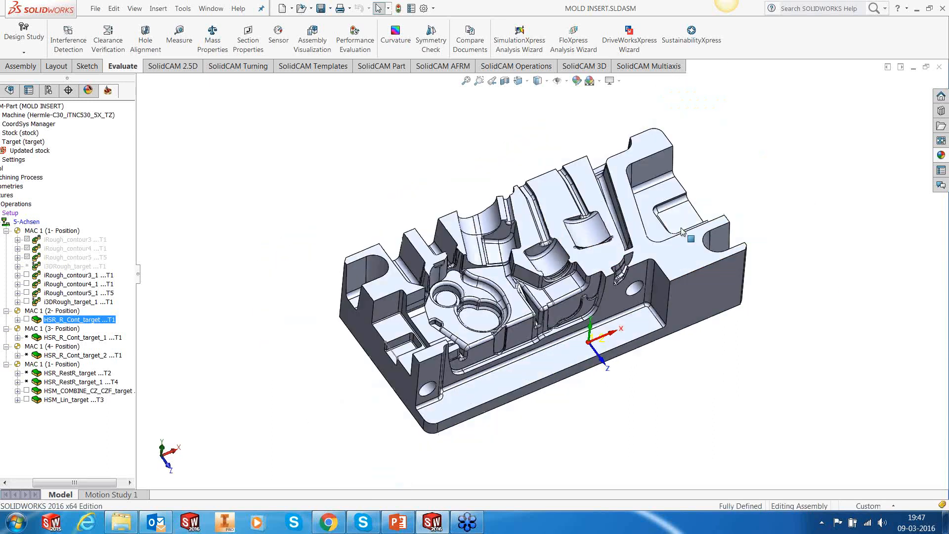
pyautogui.scroll(-1, 682, 231)
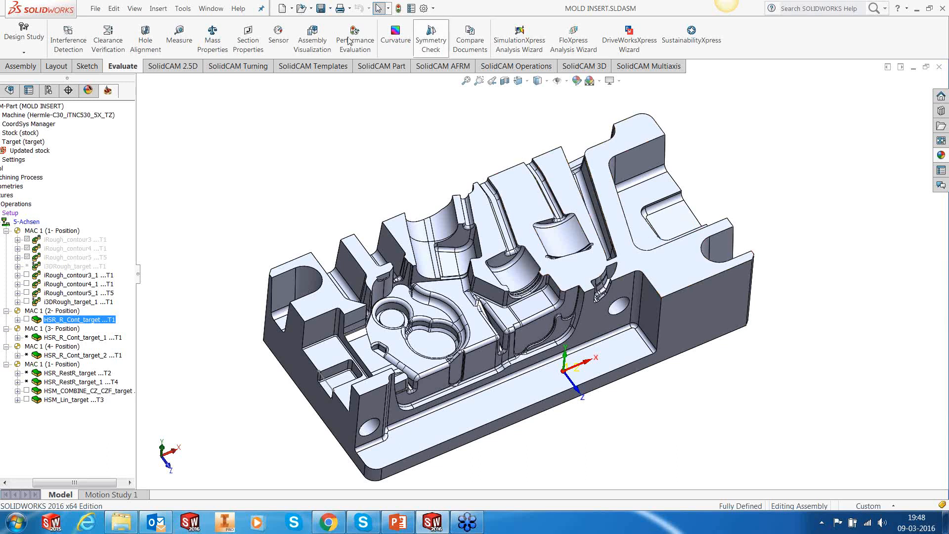
pyautogui.click(183, 8)
pyautogui.moveTo(247, 60)
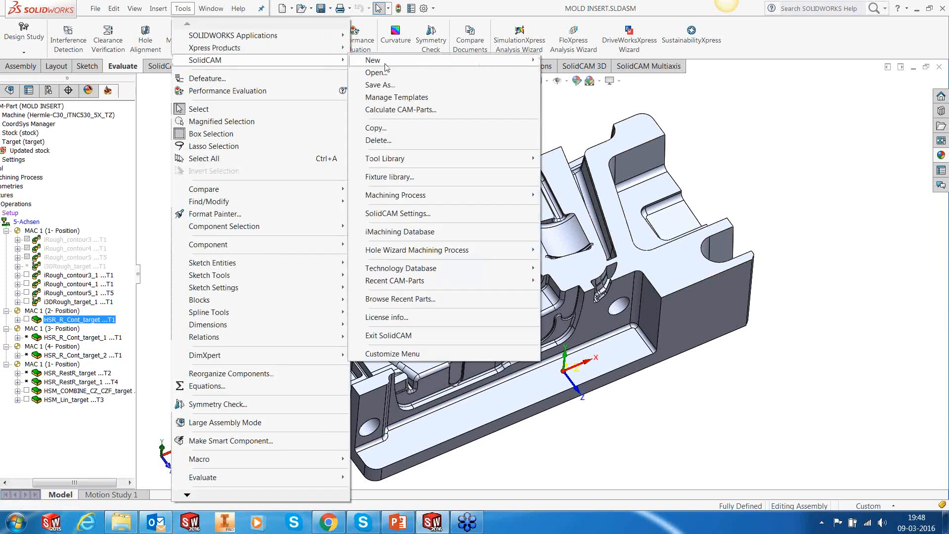
pyautogui.moveTo(391, 280)
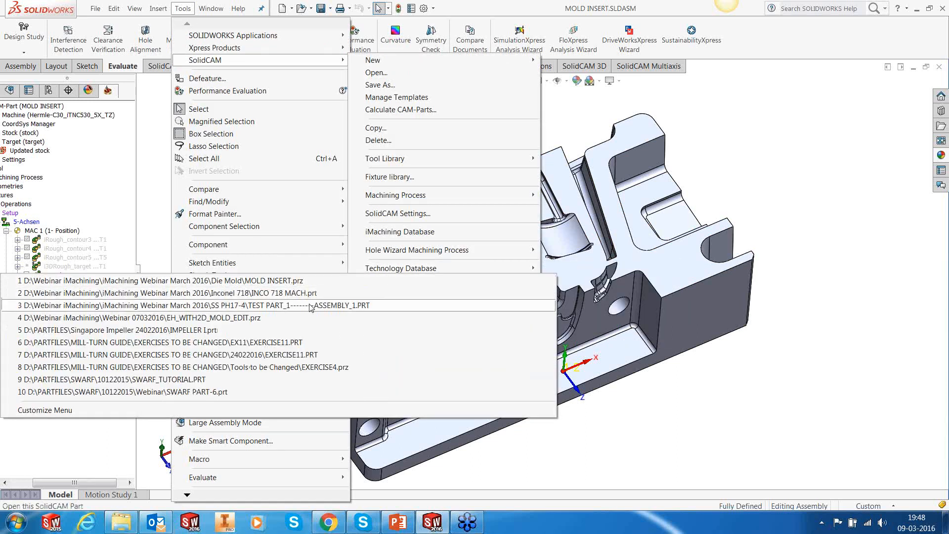
pyautogui.click(308, 305)
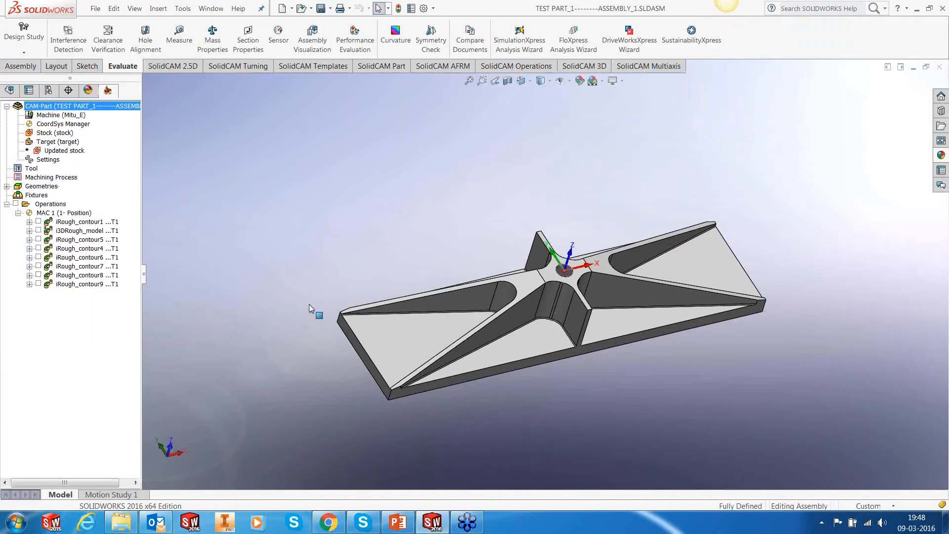
# Step: Measure the length of the short bottom edge at the end of the test part's base
pyautogui.moveTo(595, 231); pyautogui.dragTo(589, 321, button='middle')
pyautogui.scroll(-2, 575, 333)
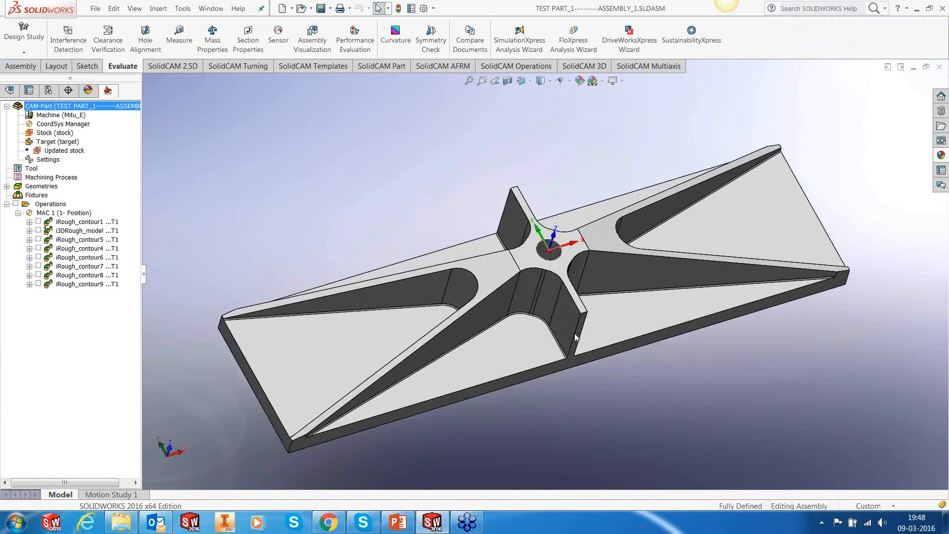
pyautogui.click(179, 34)
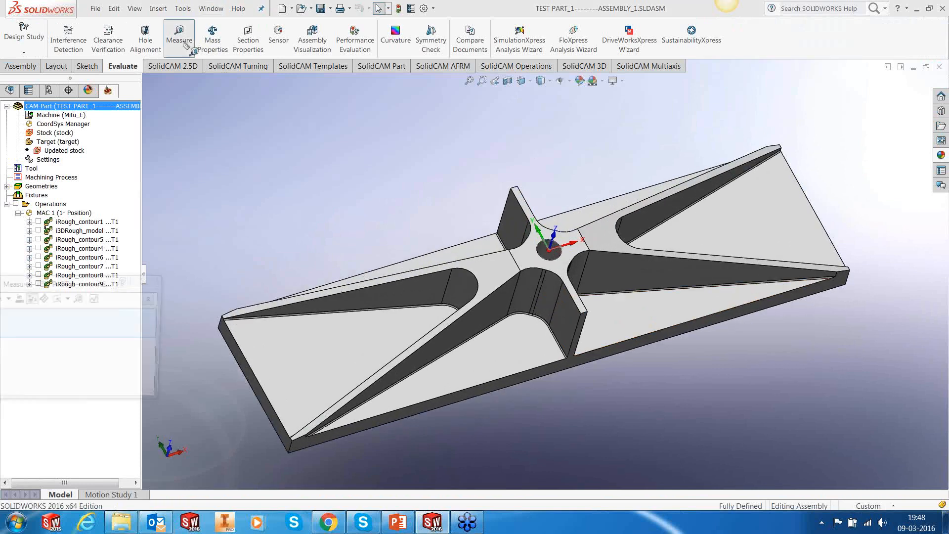
pyautogui.click(500, 390)
pyautogui.click(554, 421)
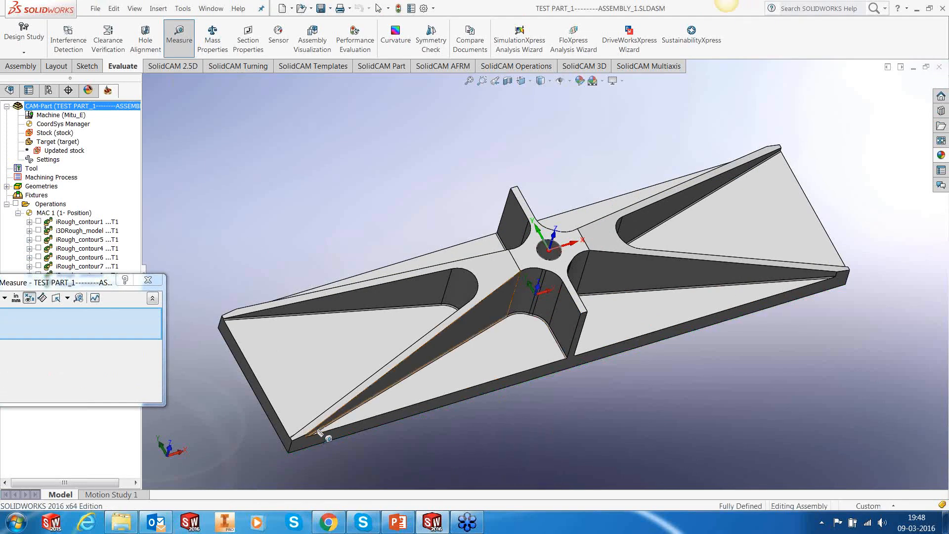
pyautogui.click(279, 436)
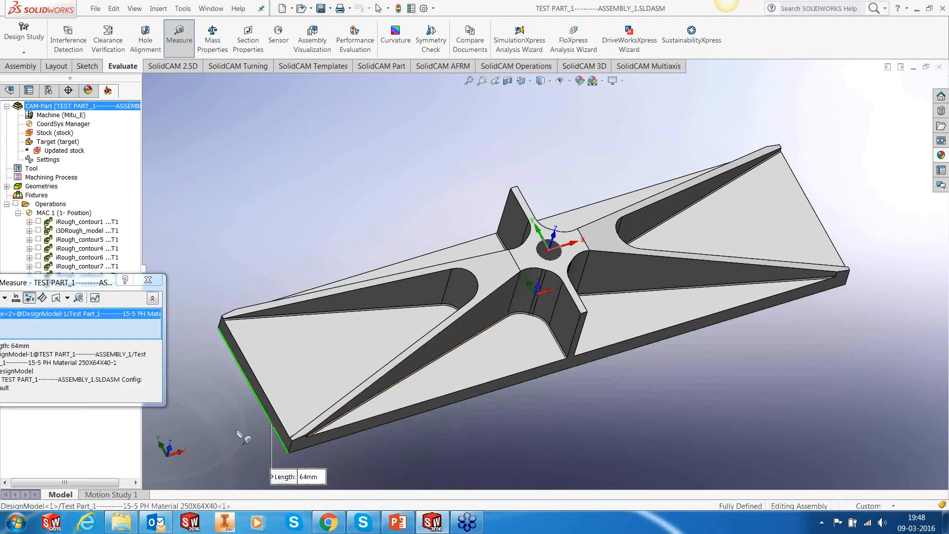
pyautogui.click(234, 433)
# Step: Measure the distance between the star-shaped top face and the front pocket floor, and close the measurement
pyautogui.moveTo(647, 401); pyautogui.dragTo(635, 331, button='middle')
pyautogui.click(563, 244)
pyautogui.moveTo(563, 245); pyautogui.dragTo(567, 335, button='middle')
pyautogui.click(565, 331)
pyautogui.click(725, 169)
pyautogui.moveTo(644, 205); pyautogui.dragTo(629, 308, button='middle')
pyautogui.click(558, 257)
pyautogui.click(514, 341)
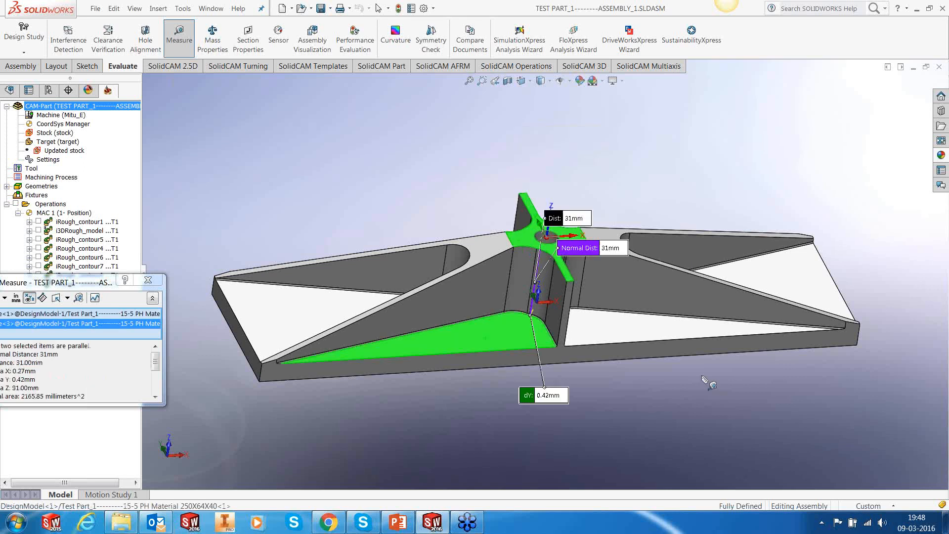
pyautogui.click(200, 253)
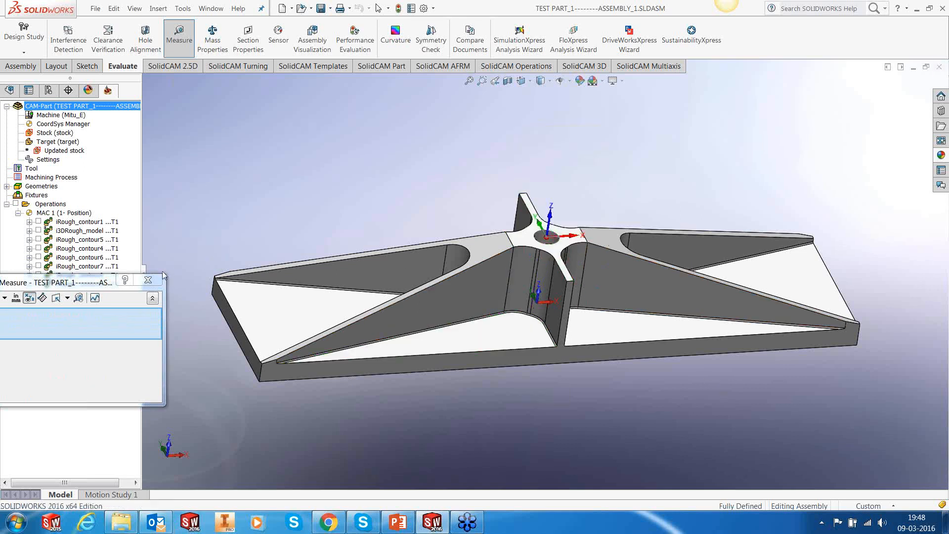
pyautogui.click(148, 280)
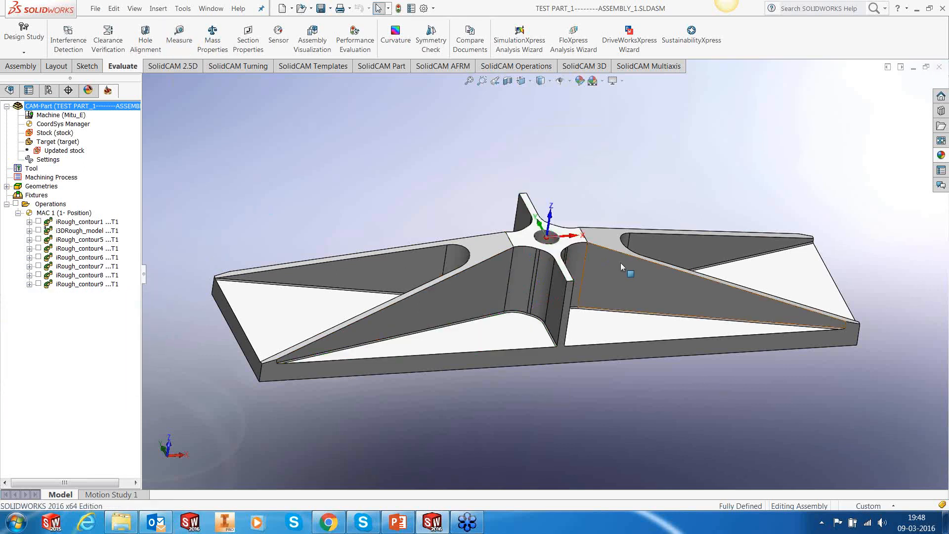
# Step: Show the toolpath of iRough_contour5 in the front pocket and open that operation for editing
pyautogui.moveTo(625, 269); pyautogui.dragTo(625, 303, button='middle')
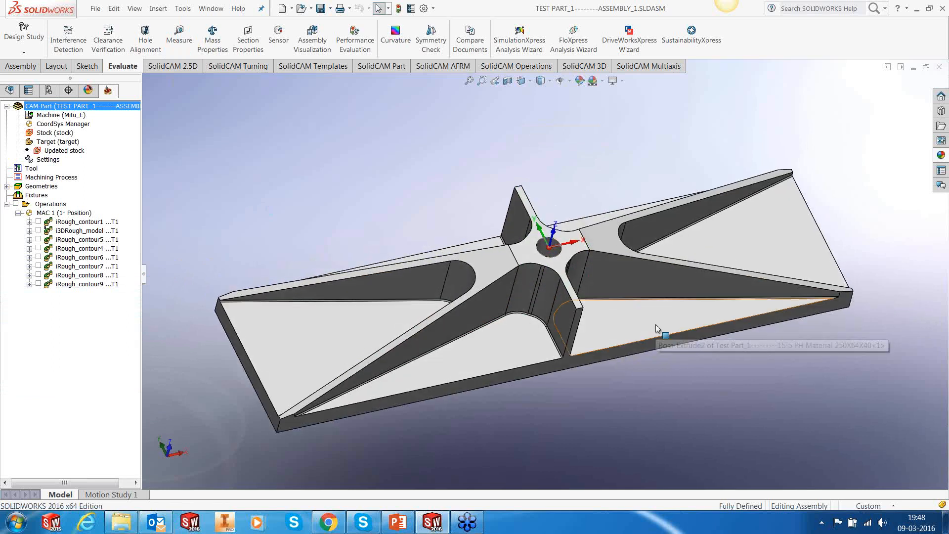
pyautogui.scroll(-2, 655, 324)
pyautogui.scroll(1, 656, 325)
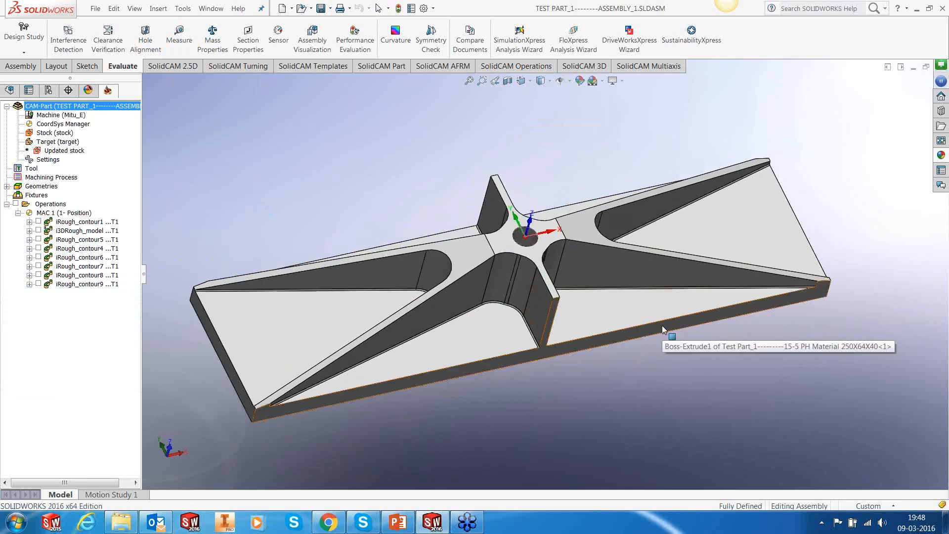
pyautogui.keyDown('ctrl'); pyautogui.moveTo(662, 326); pyautogui.dragTo(678, 324, button='middle'); pyautogui.keyUp('ctrl')
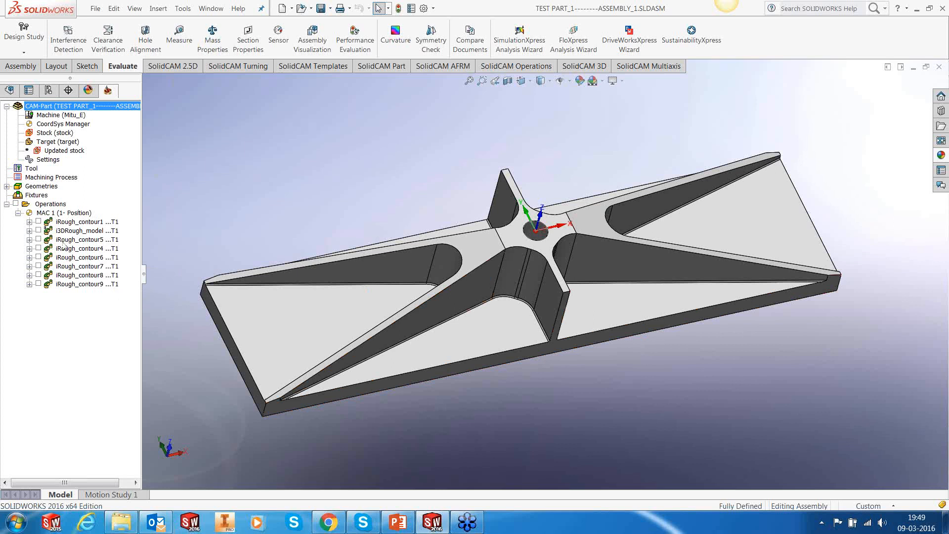
pyautogui.click(38, 240)
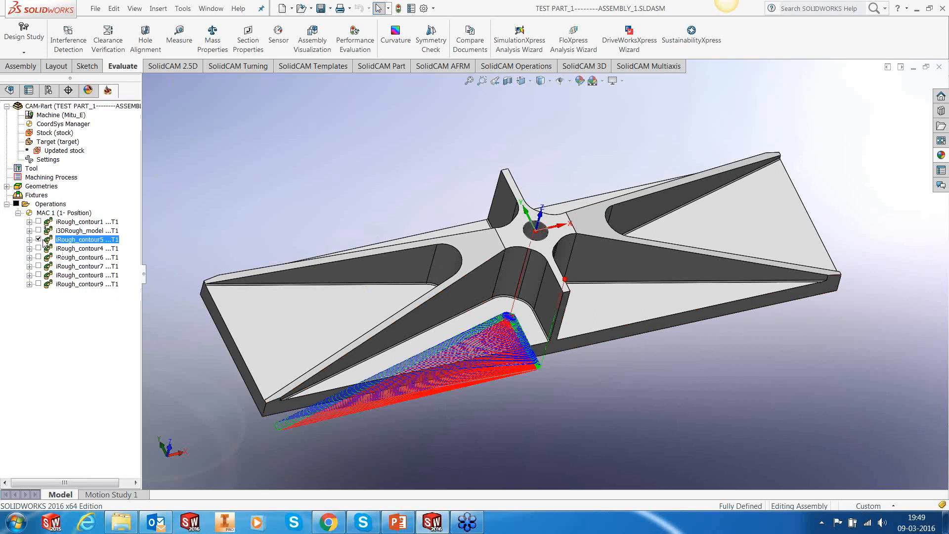
pyautogui.rightClick(62, 239)
pyautogui.click(385, 189)
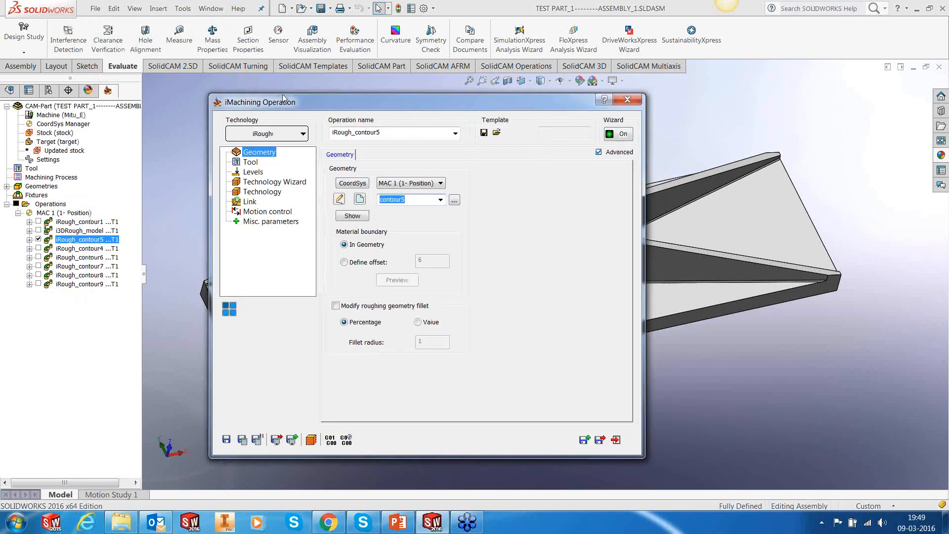
# Step: Review the Technology Wizard's cutting conditions and modified cutting parameters for iRough_contour5, with the dialog moved clear of the toolpath
pyautogui.moveTo(283, 94); pyautogui.dragTo(201, 76)
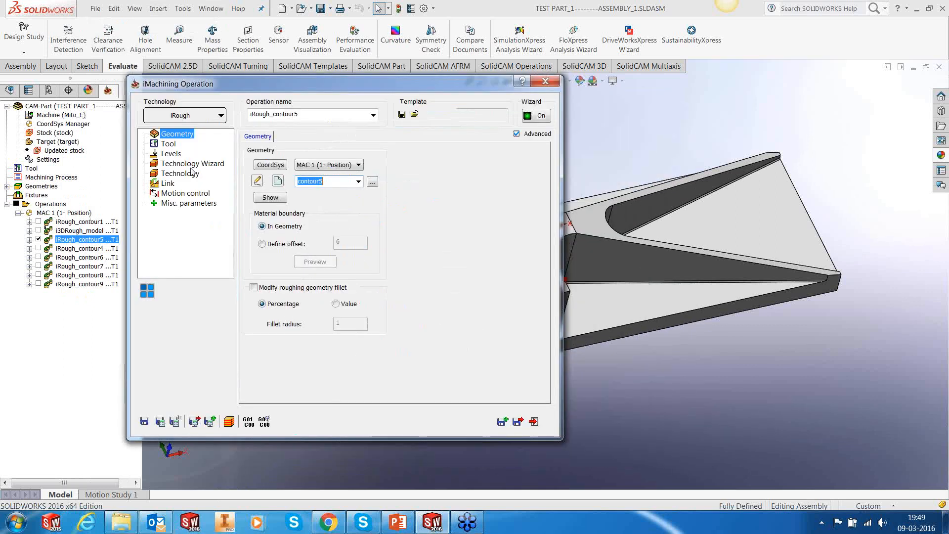
pyautogui.click(193, 163)
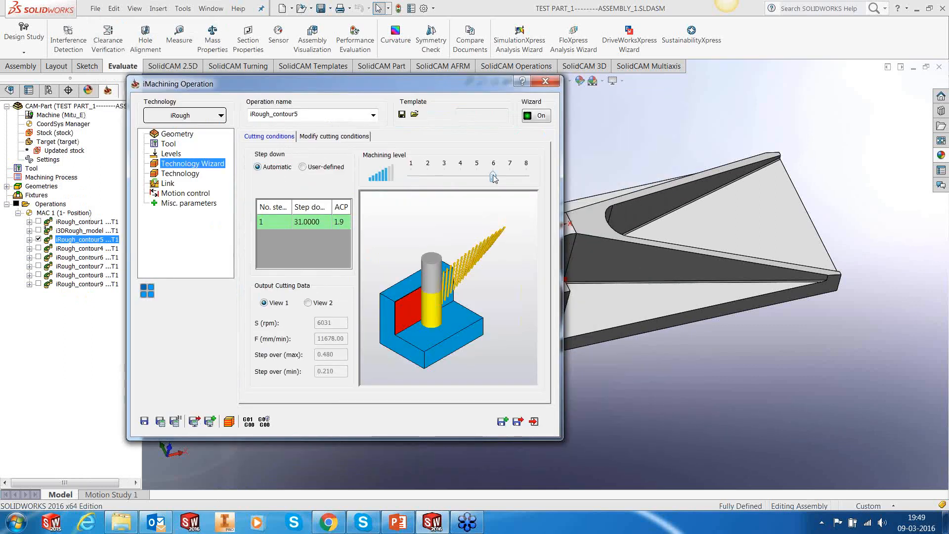
pyautogui.click(364, 137)
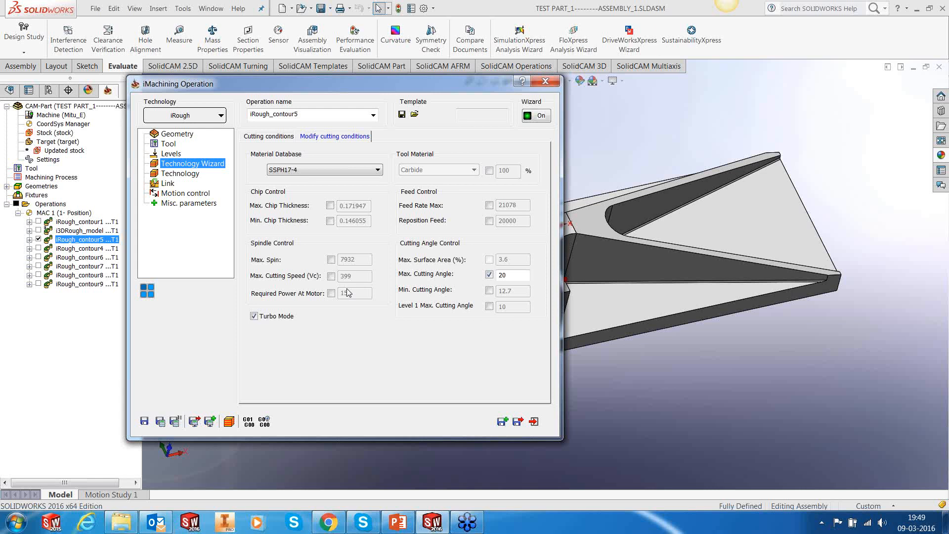
pyautogui.click(281, 138)
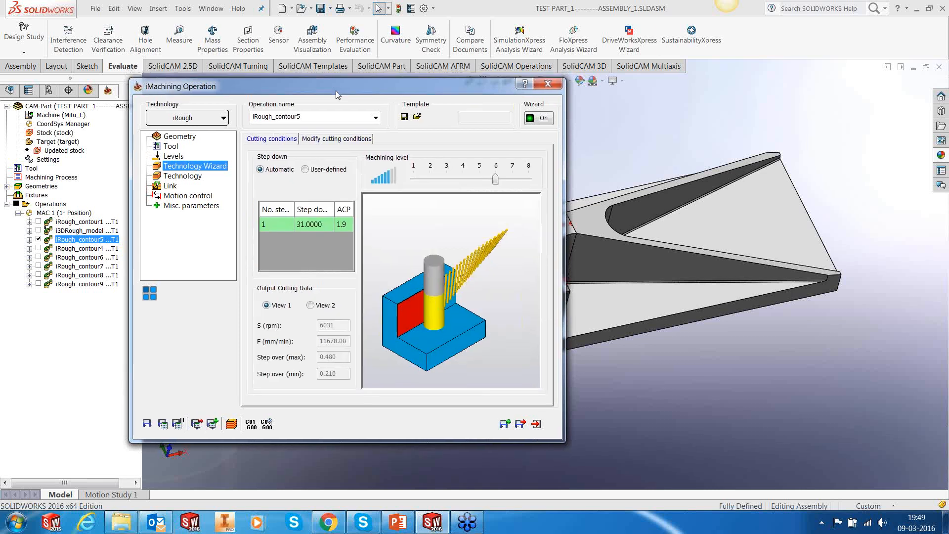
pyautogui.moveTo(336, 90); pyautogui.dragTo(688, 87)
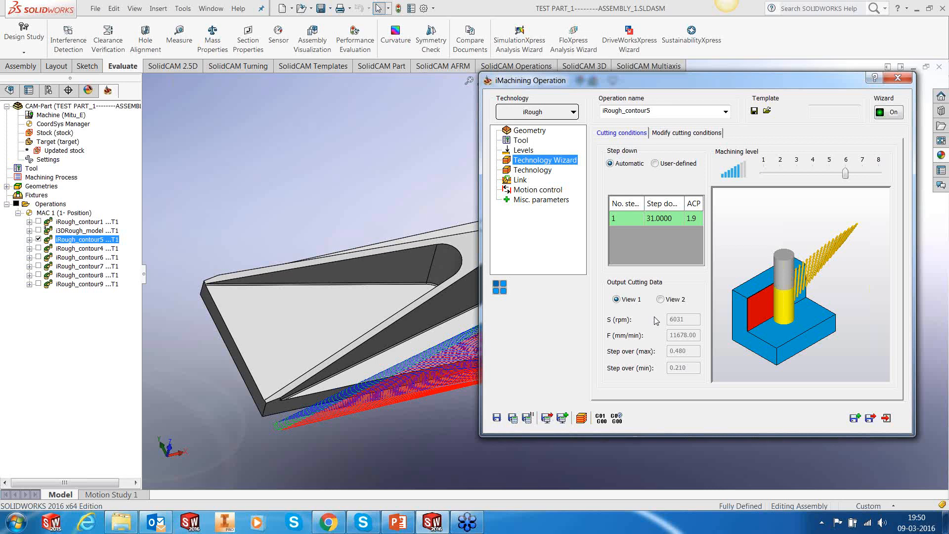
# Step: Simulate iRough_contour5 in Quick SolidVerify at maximum simulation speed, with the stock viewed from a lower angle
pyautogui.click(579, 419)
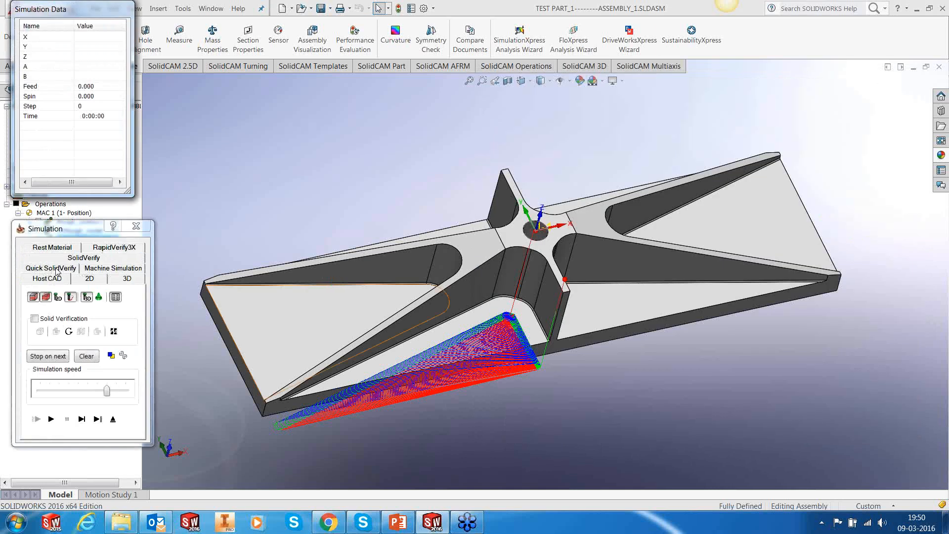
pyautogui.click(74, 267)
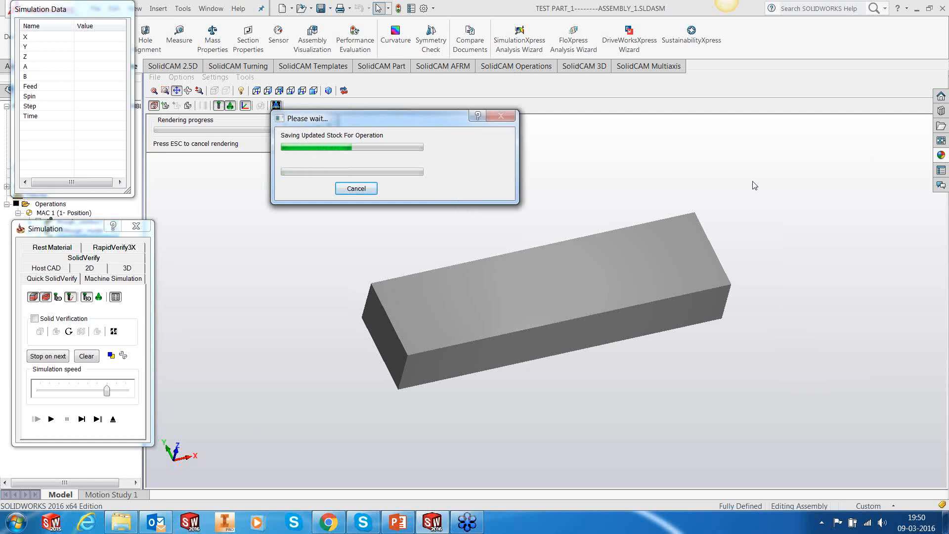
pyautogui.moveTo(592, 316)
pyautogui.mouseDown(button='middle')
pyautogui.moveTo(588, 322)
pyautogui.moveTo(591, 301)
pyautogui.mouseUp(button='middle')
pyautogui.scroll(3, 337, 390)
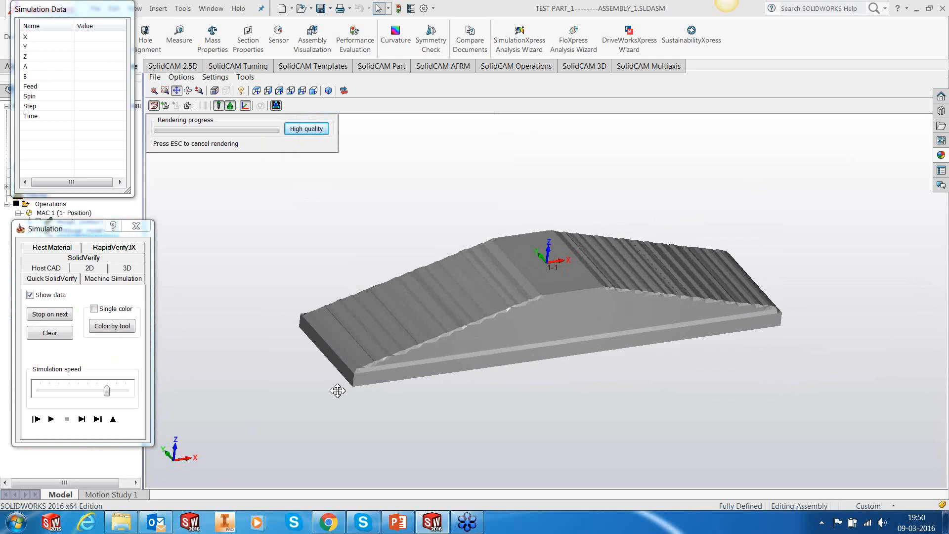
pyautogui.moveTo(107, 391); pyautogui.dragTo(125, 390)
pyautogui.click(51, 419)
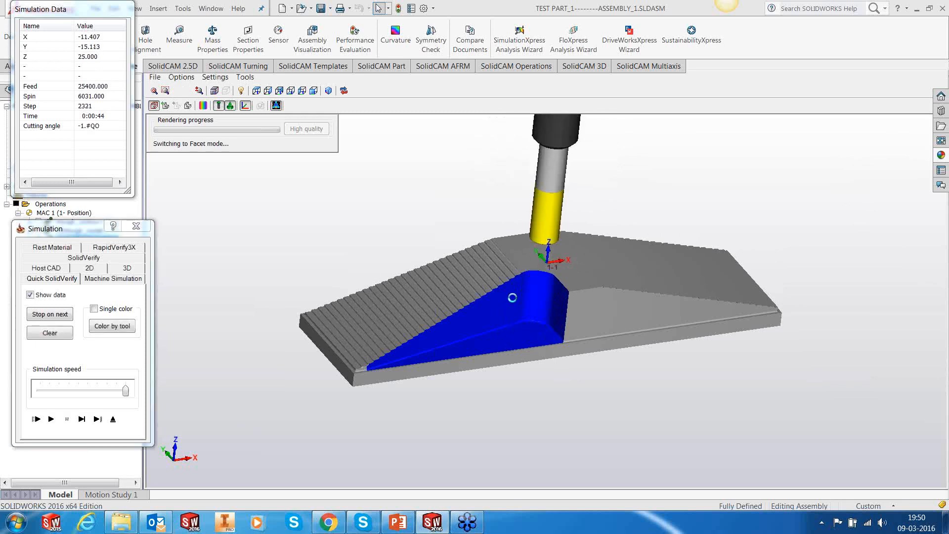
# Step: Move the Simulation Data window clear of the CAM tree, exit the simulation, and close the iRough_contour5 operation without saving
pyautogui.moveTo(61, 14); pyautogui.dragTo(145, 23)
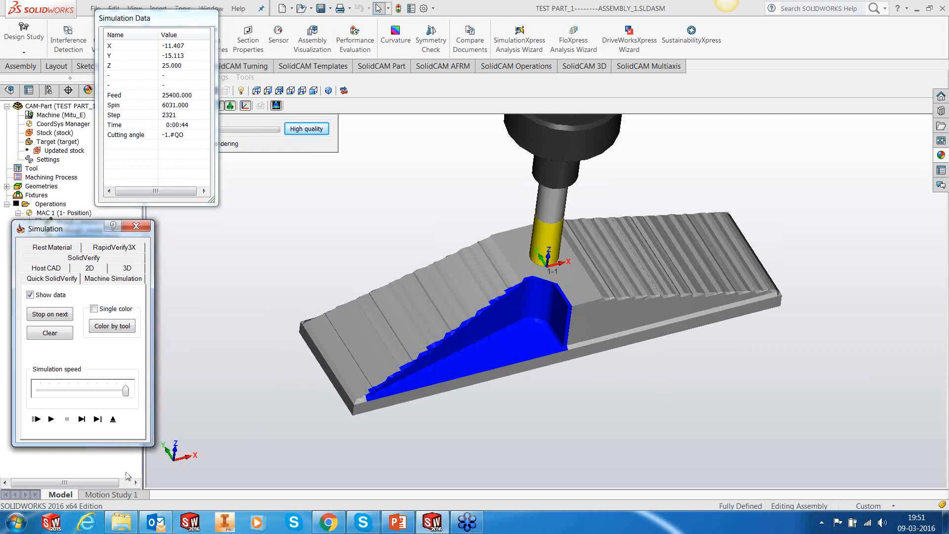
pyautogui.click(113, 419)
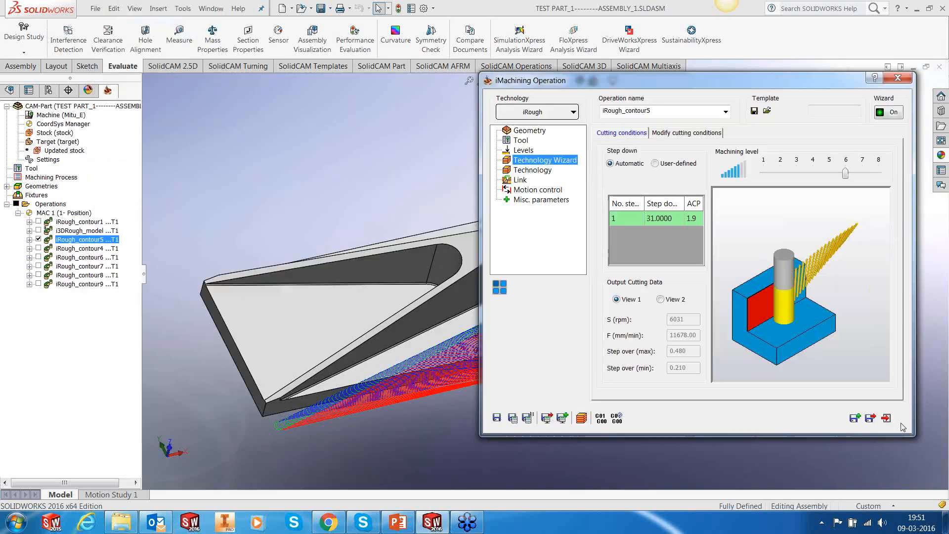
pyautogui.click(884, 416)
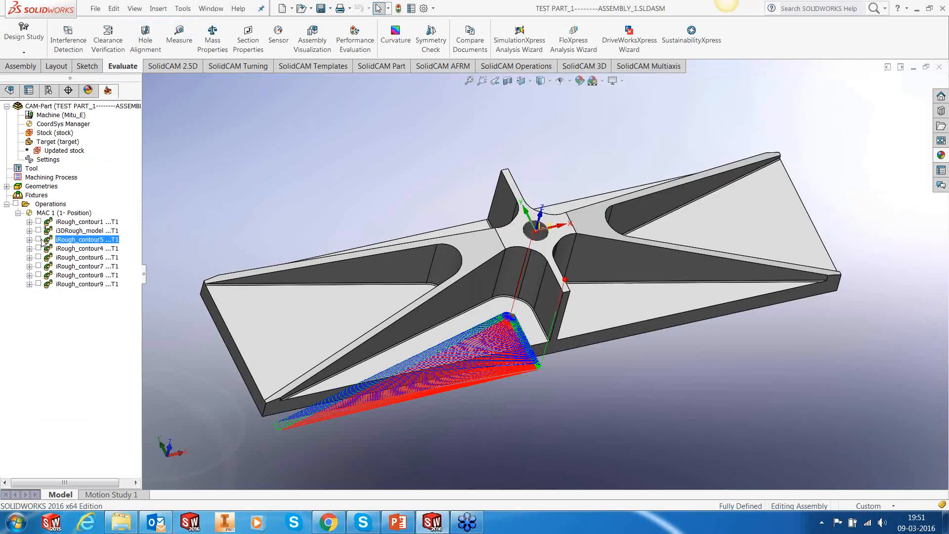
# Step: Hide the iRough_contour5 toolpath and show the toolpaths of iRough_contour4, 6, 7, 8 and 9 together on the part
pyautogui.click(38, 239)
pyautogui.click(38, 248)
pyautogui.click(38, 257)
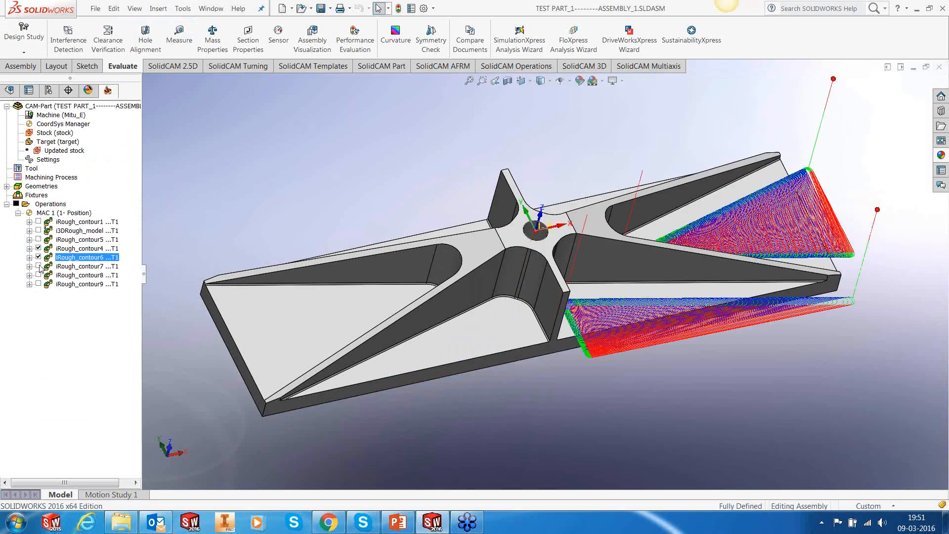
pyautogui.click(38, 266)
pyautogui.click(38, 275)
pyautogui.click(38, 283)
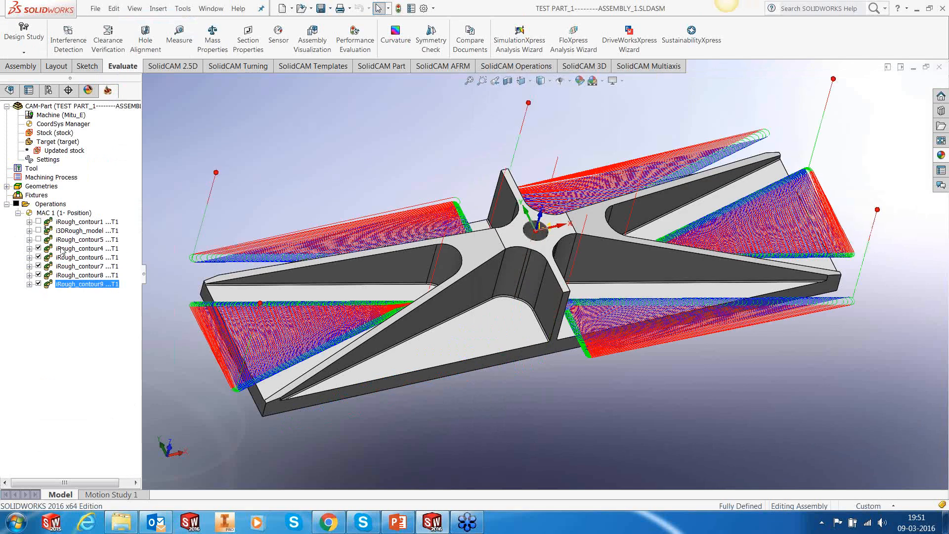
pyautogui.click(62, 249)
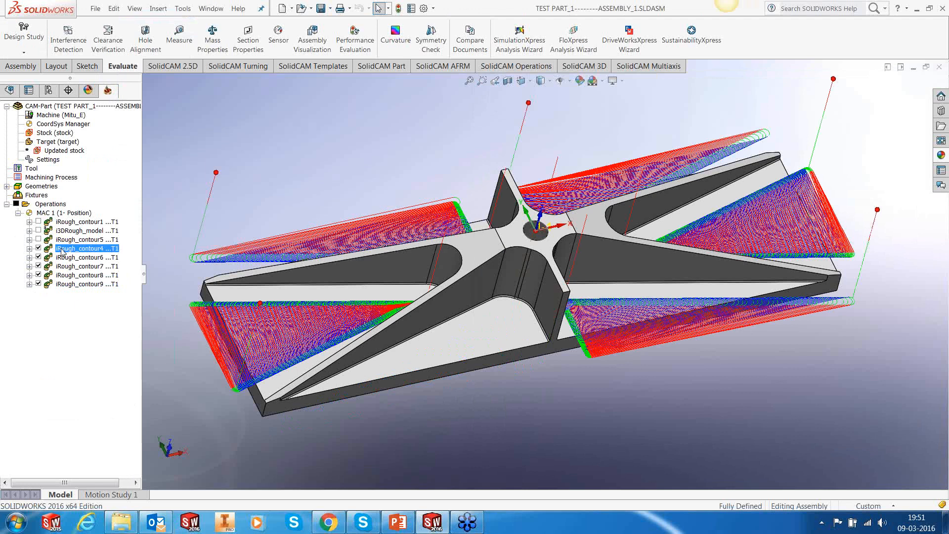
# Step: Simulate all operations of the test part in Quick SolidVerify and hide the tool holder during playback
pyautogui.rightClick(62, 204)
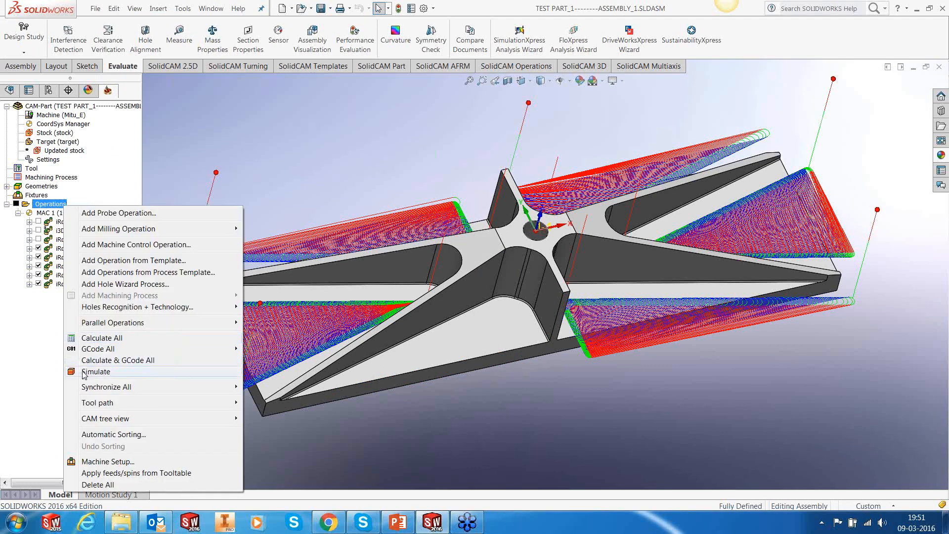
pyautogui.click(94, 372)
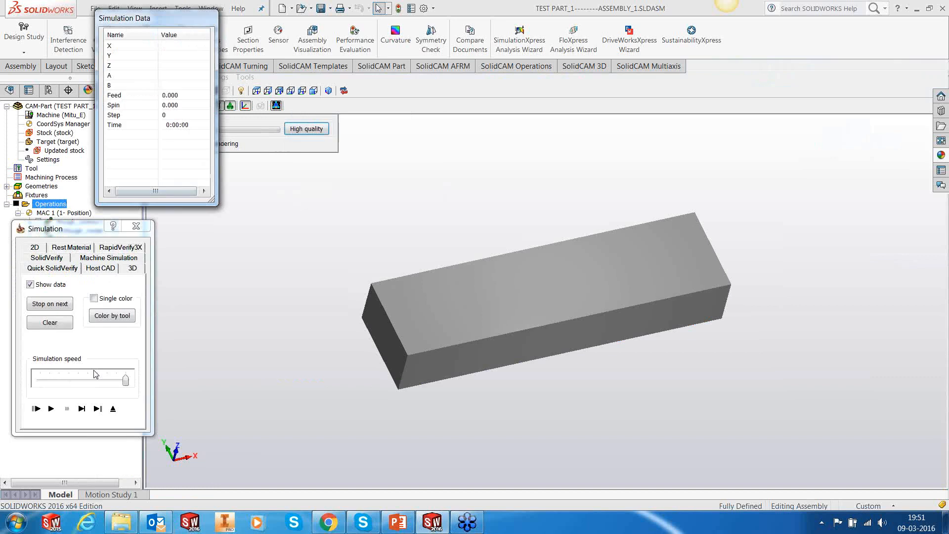
pyautogui.click(51, 408)
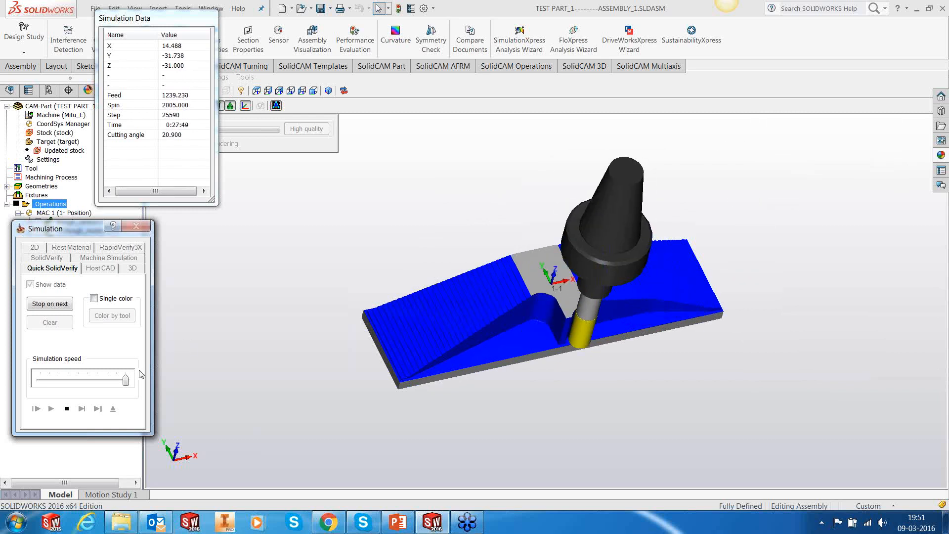
pyautogui.click(232, 107)
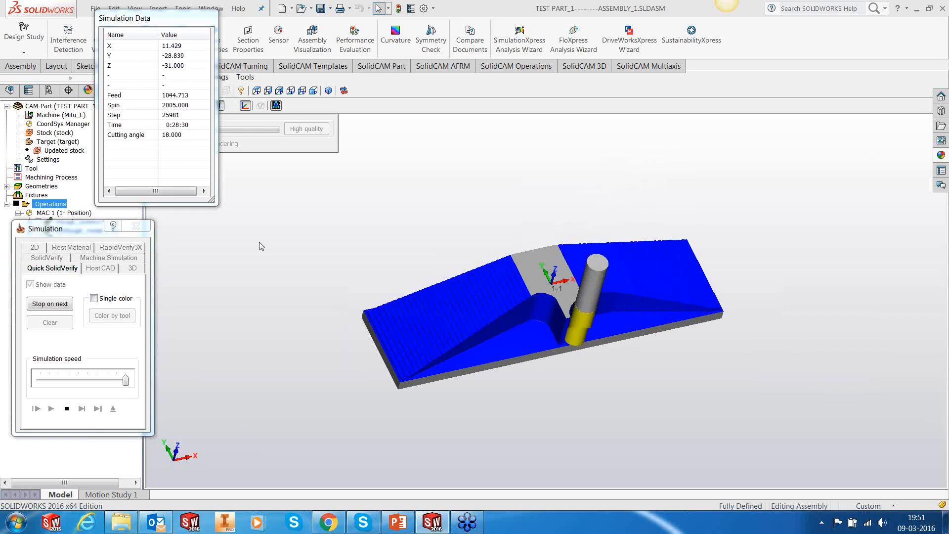